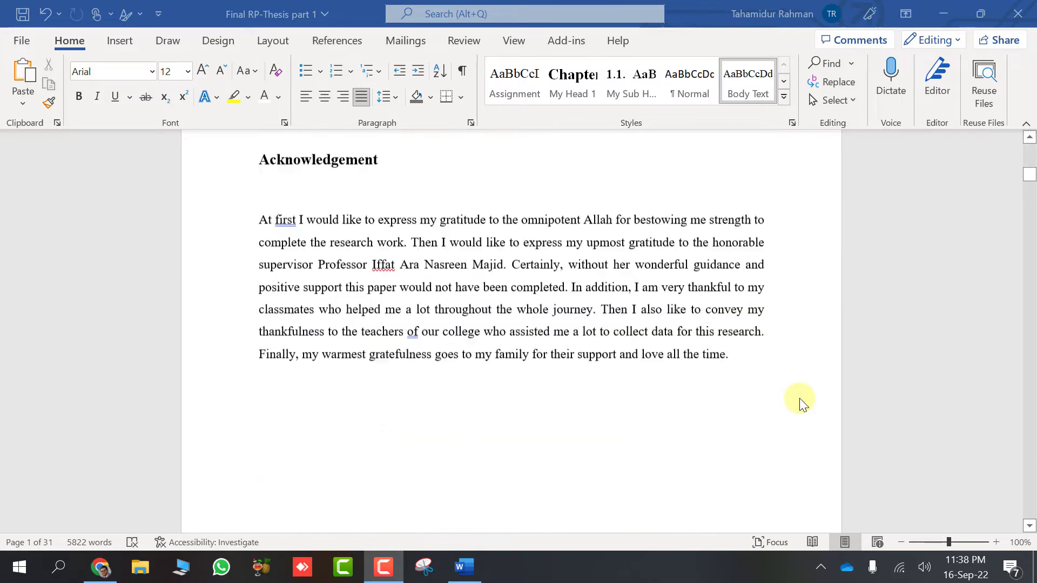
Step: Look through the thesis from the Acknowledgement to the body chapters and back to the cover page
scroll(799, 398, down, 15)
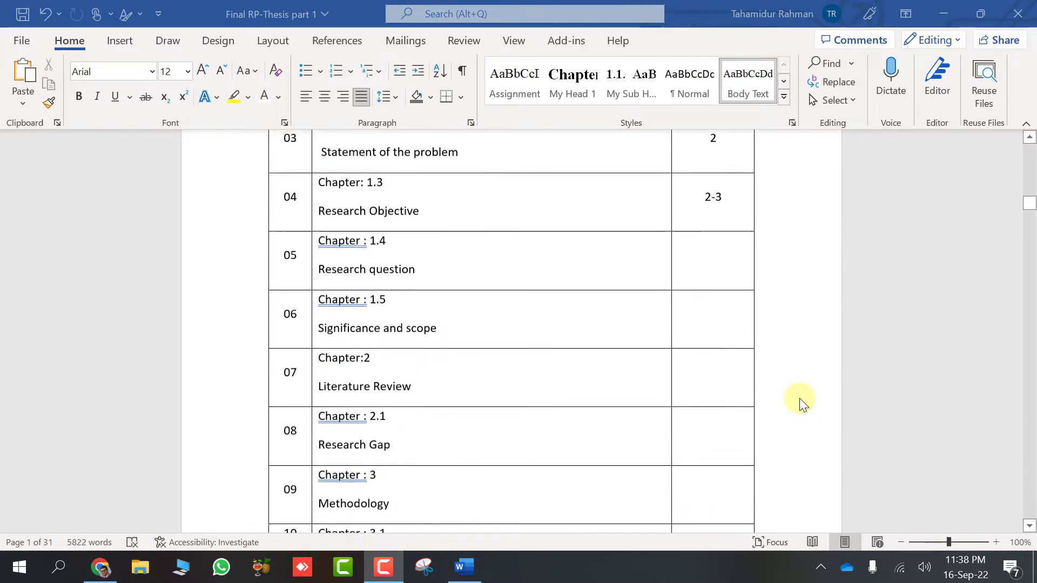
scroll(801, 400, down, 10)
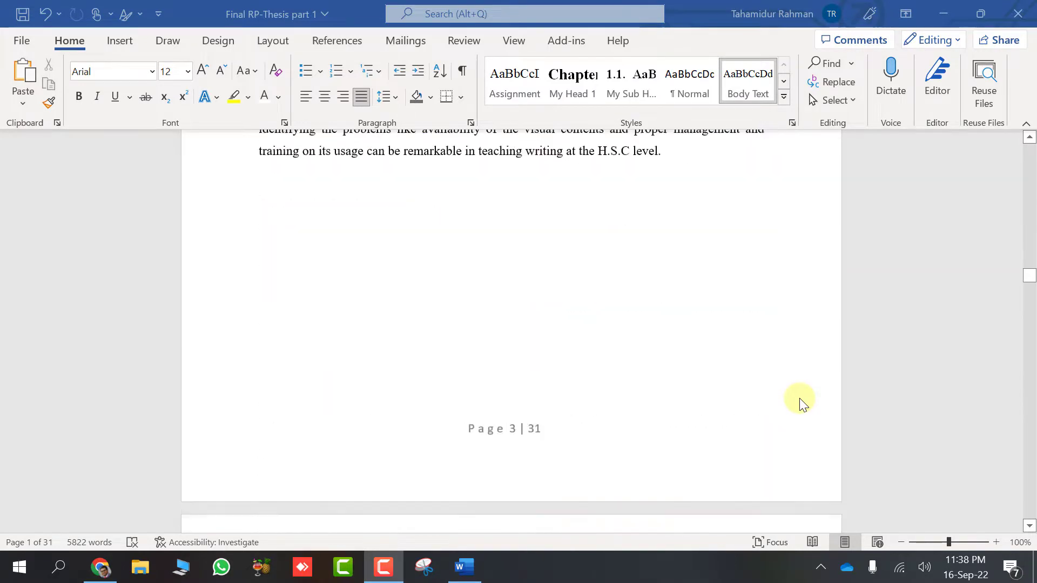
scroll(800, 400, down, 20)
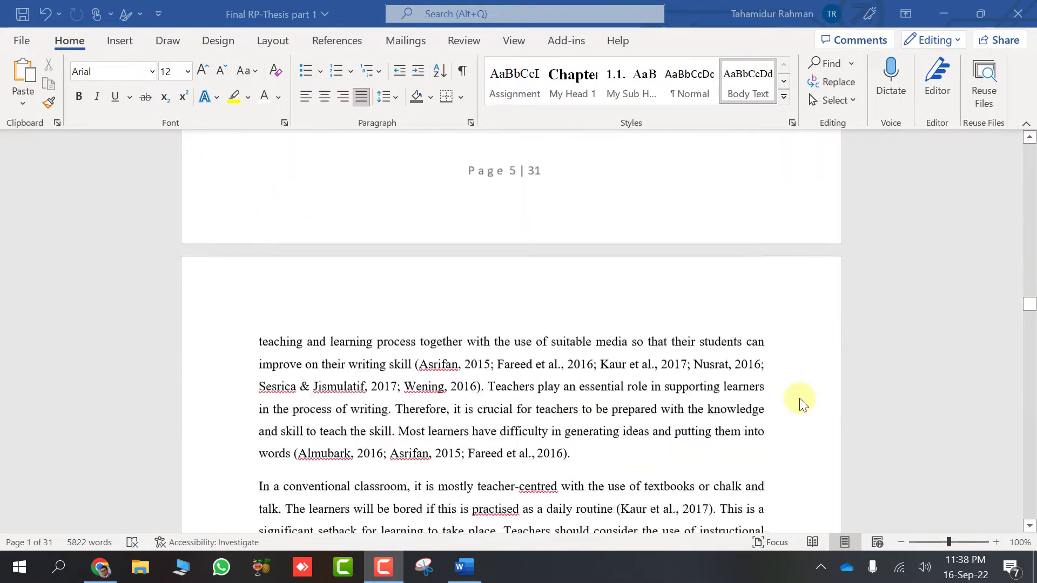
scroll(800, 400, down, 10)
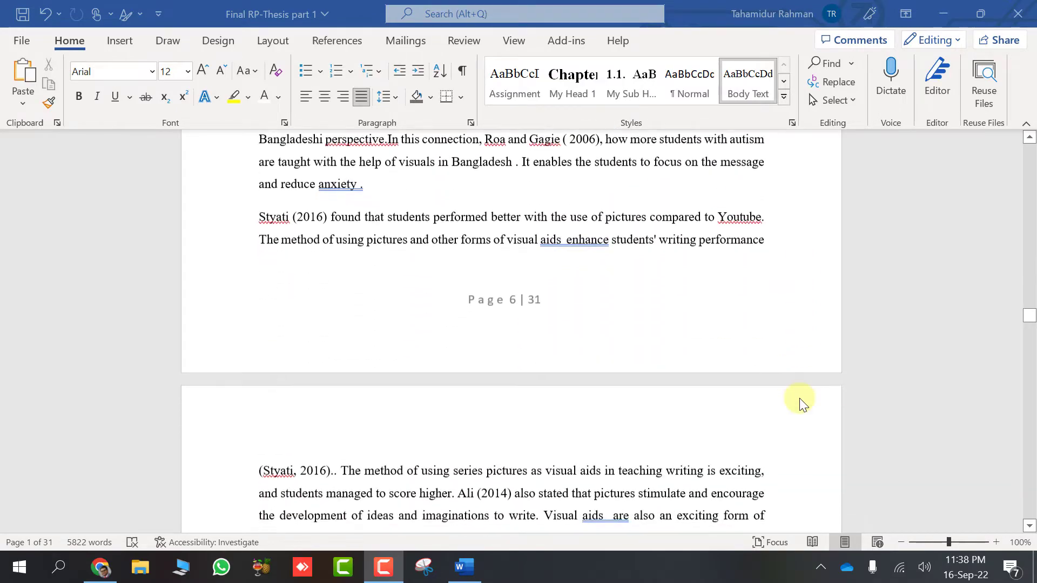
scroll(799, 397, down, 5)
scroll(799, 397, up, 20)
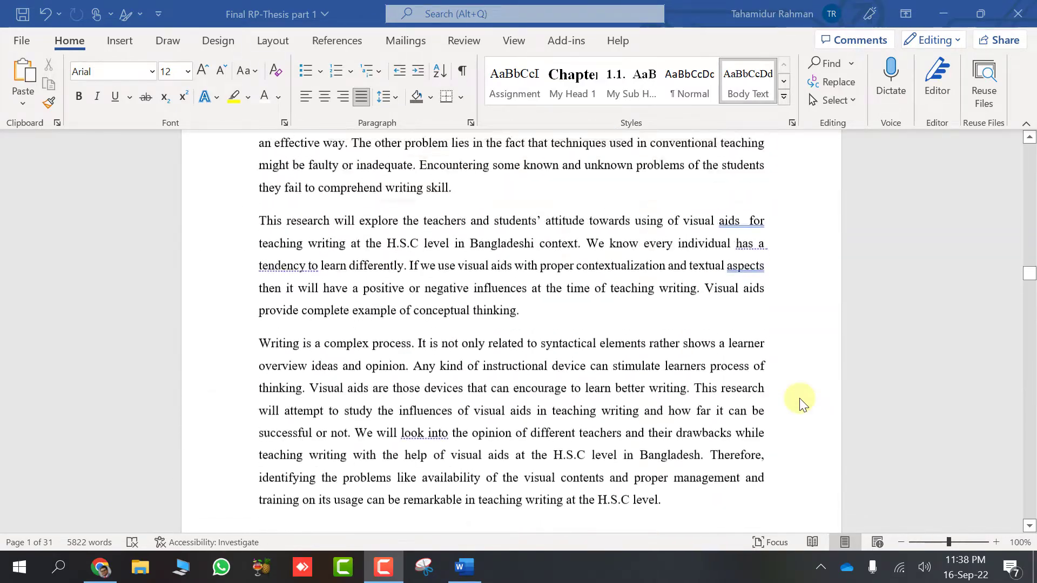
scroll(799, 397, up, 15)
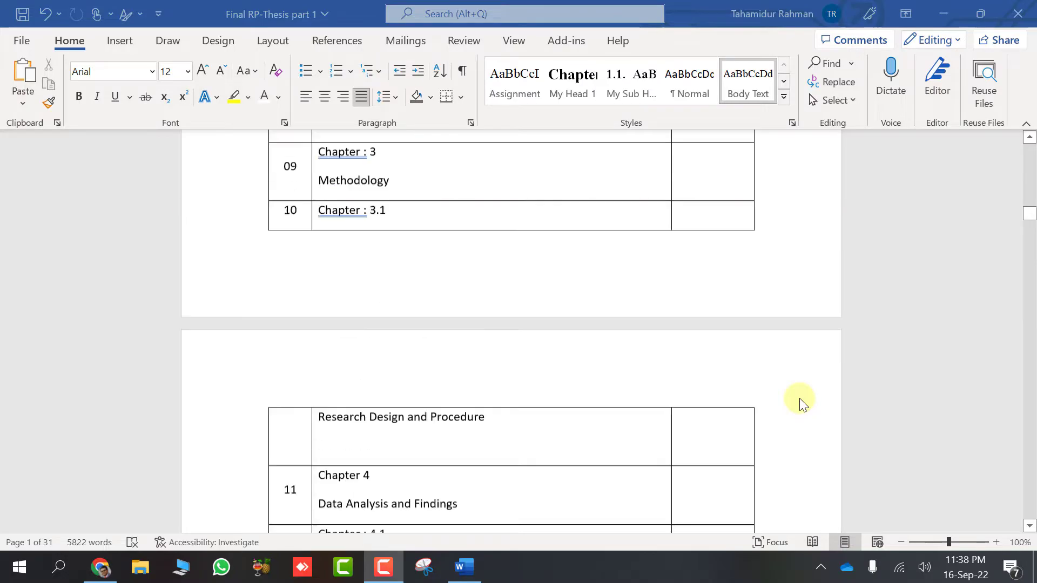
scroll(800, 397, up, 15)
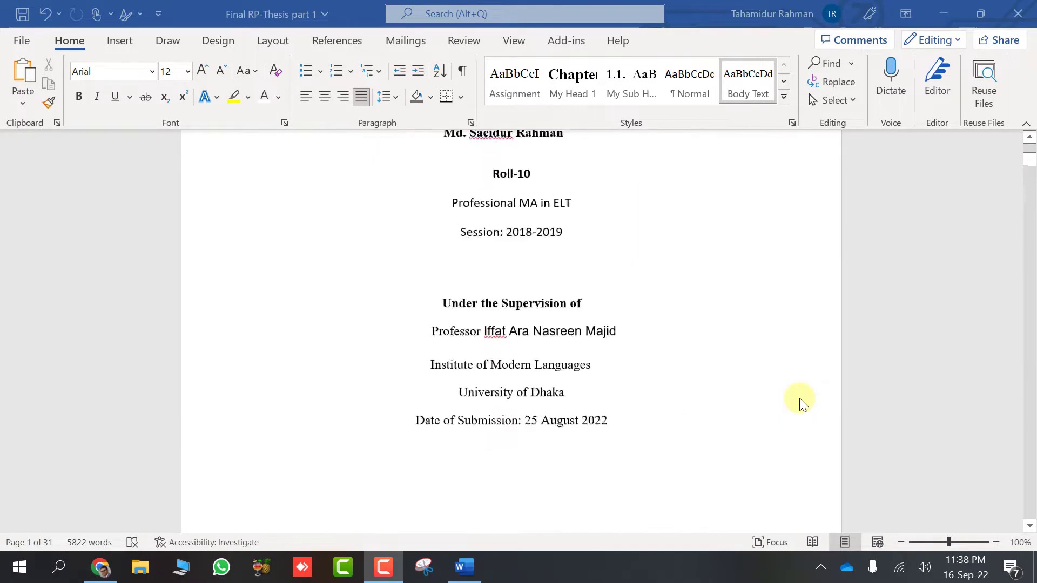
Step: Examine the manually made Table of Contents, its chapter titles and its Page Number column
scroll(799, 398, down, 15)
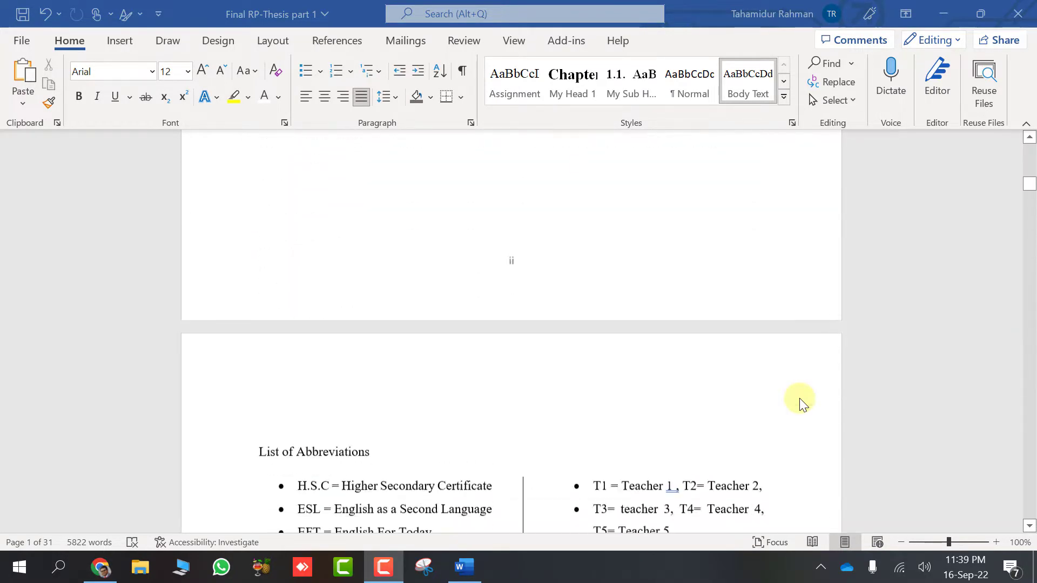
scroll(799, 400, down, 5)
scroll(799, 400, down, 7)
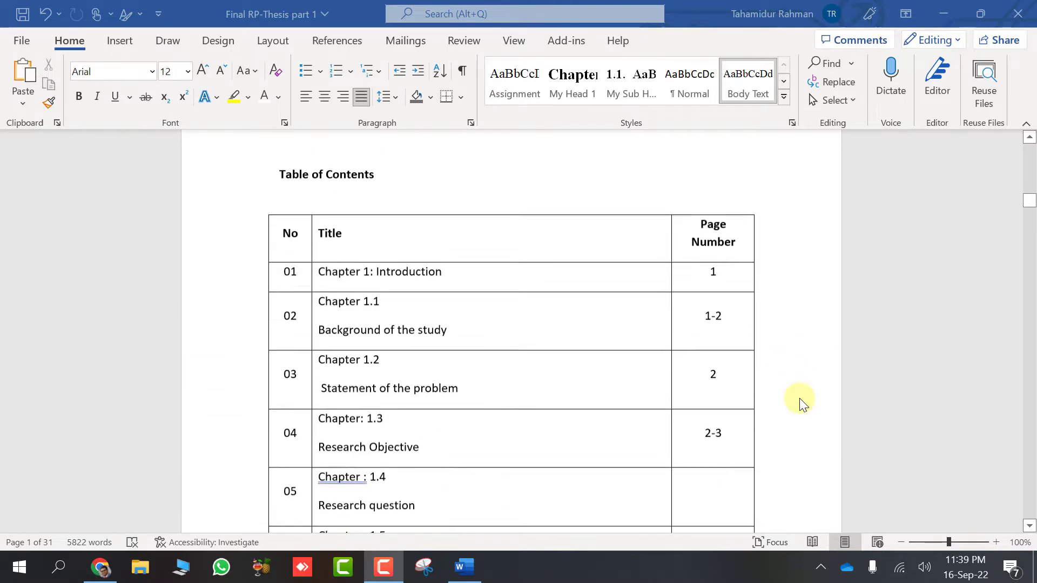
scroll(722, 355, down, 1)
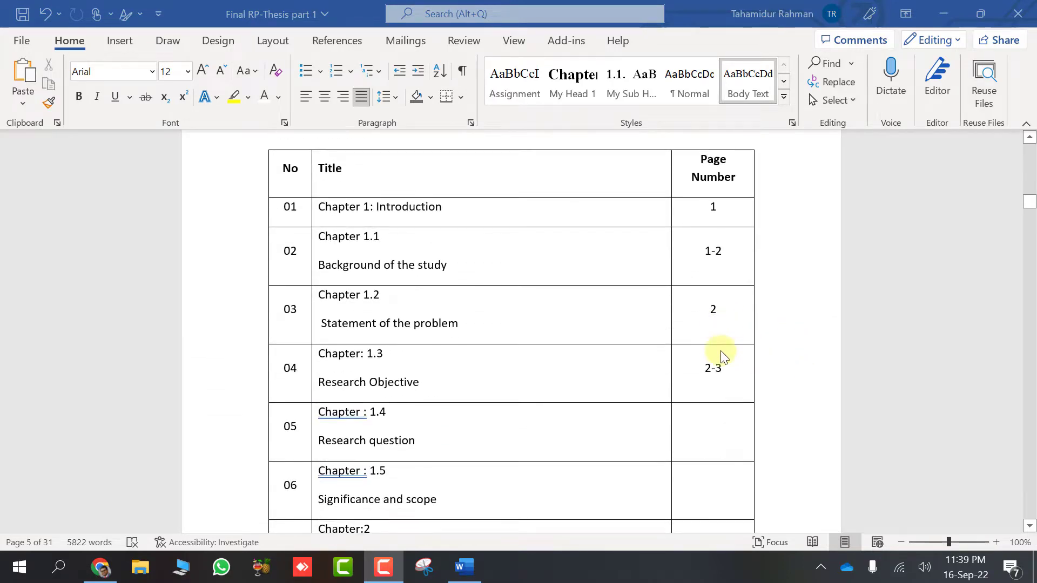
scroll(711, 477, down, 10)
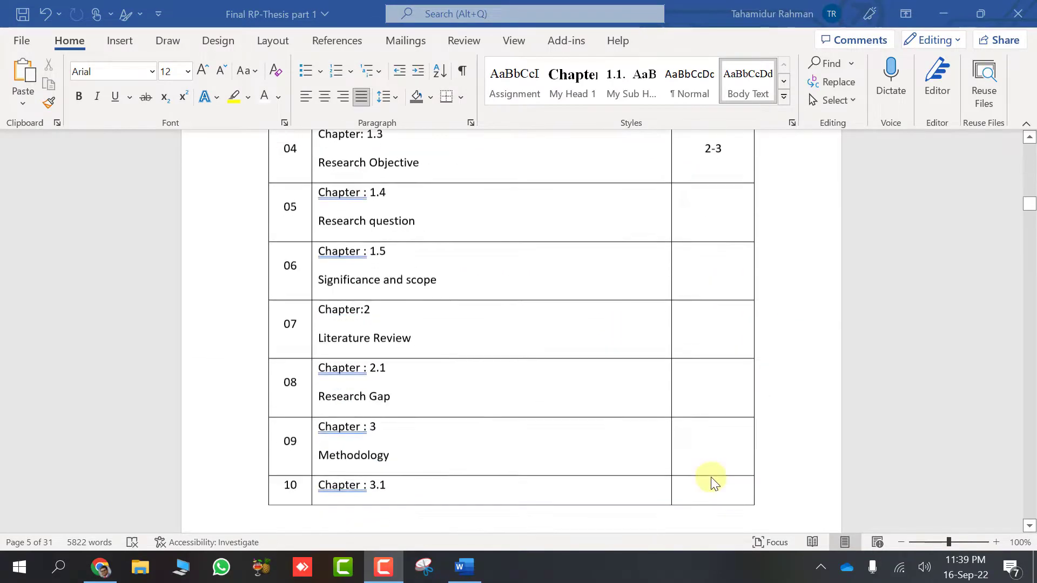
scroll(710, 477, down, 7)
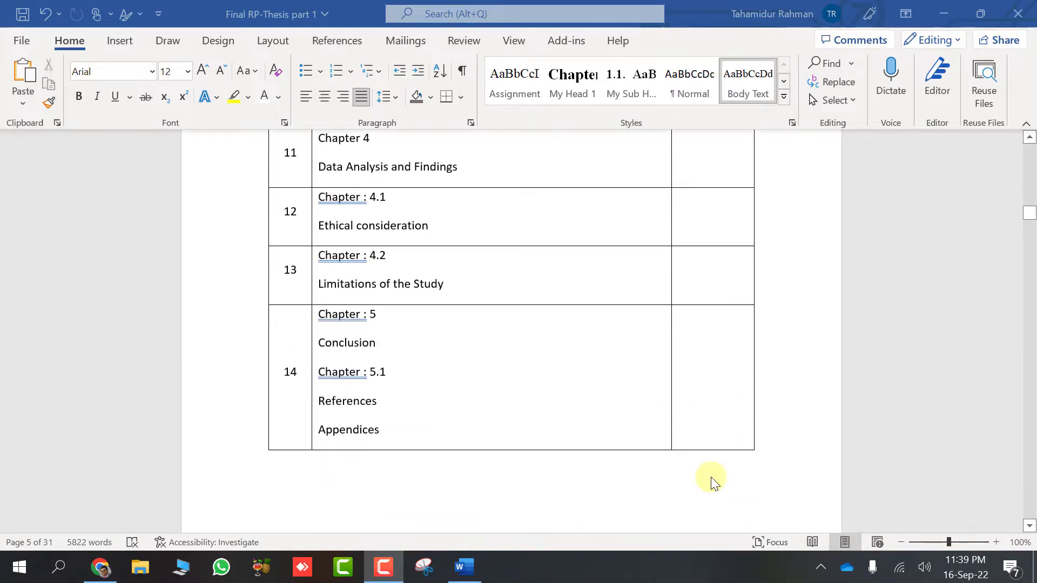
scroll(711, 477, down, 3)
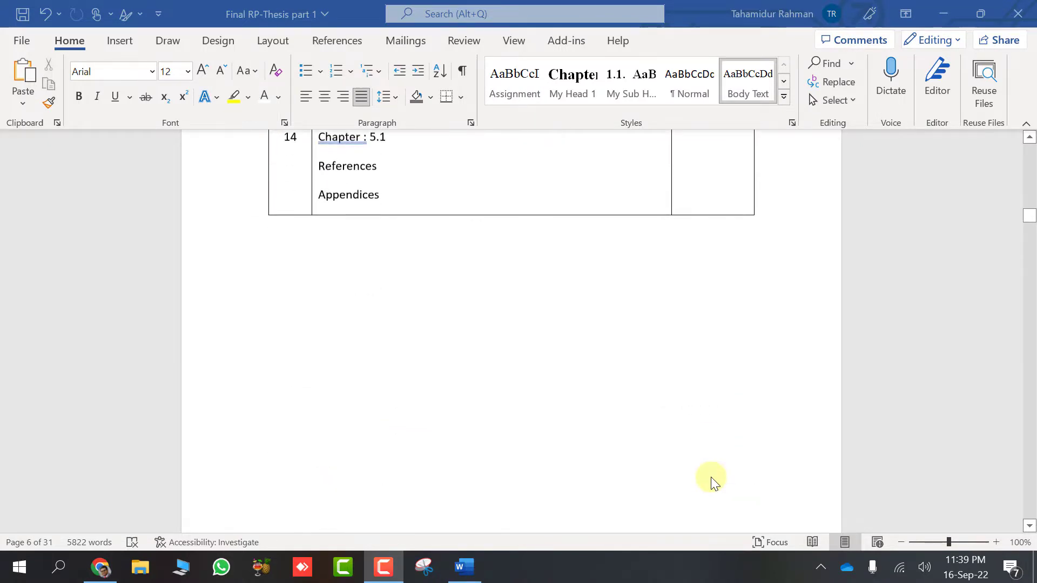
scroll(711, 478, down, 6)
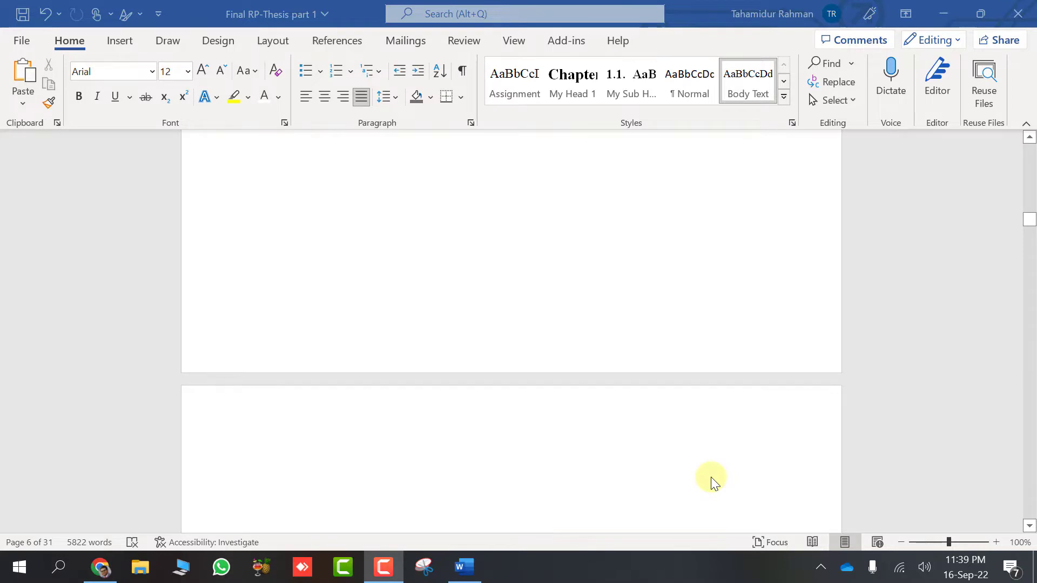
scroll(711, 477, down, 2)
scroll(711, 478, up, 13)
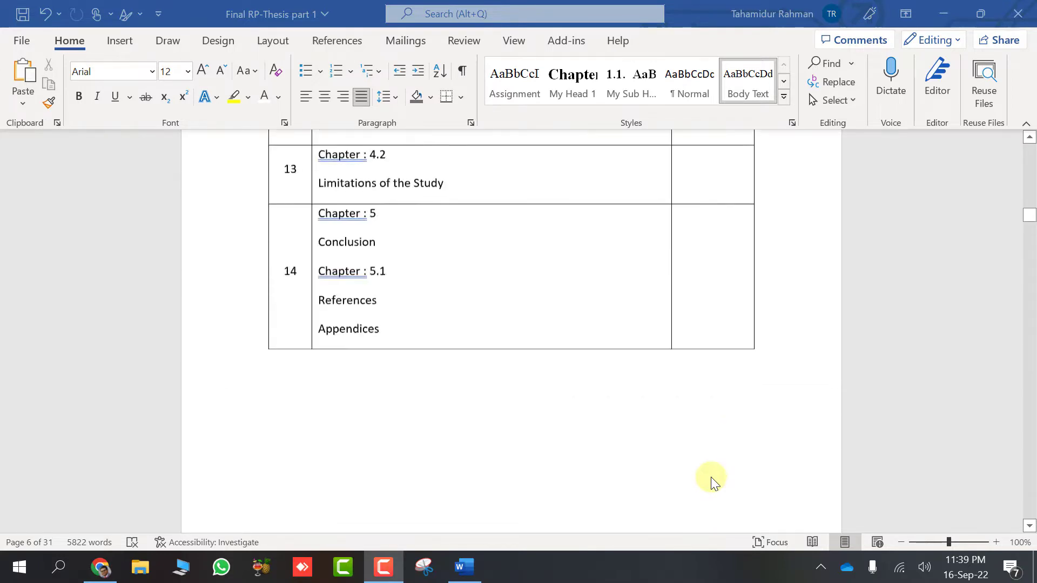
scroll(711, 477, down, 12)
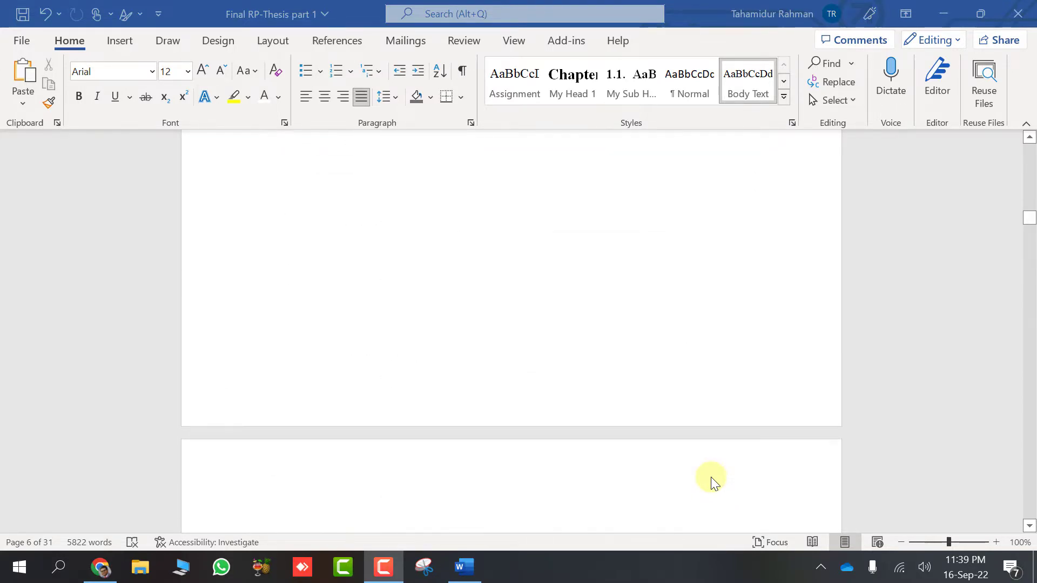
Step: Insert the built-in Automatic Table 1 table of contents on the blank page after the manual contents table
scroll(710, 477, down, 10)
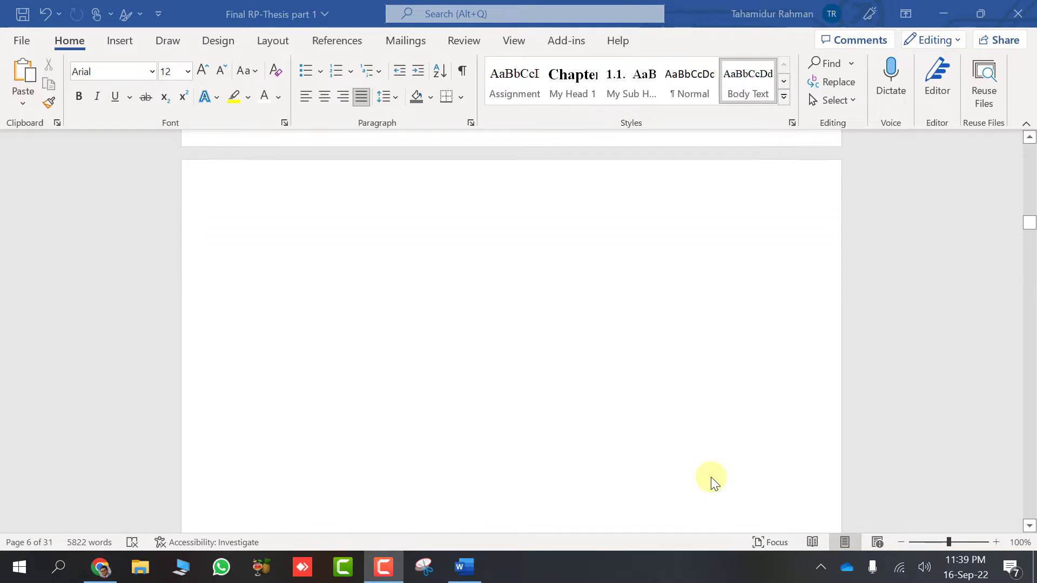
click(481, 365)
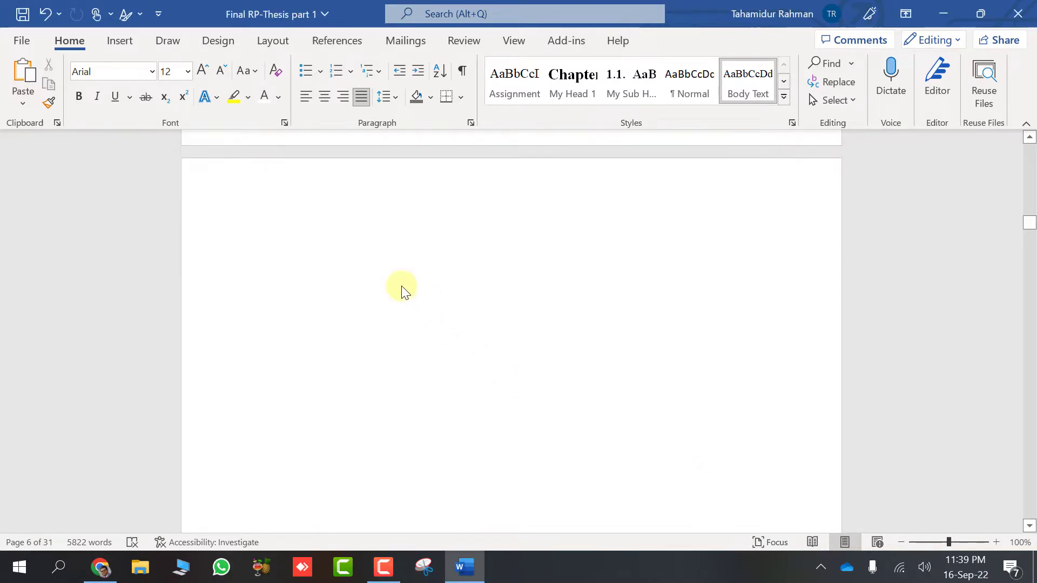
scroll(406, 292, up, 7)
click(332, 39)
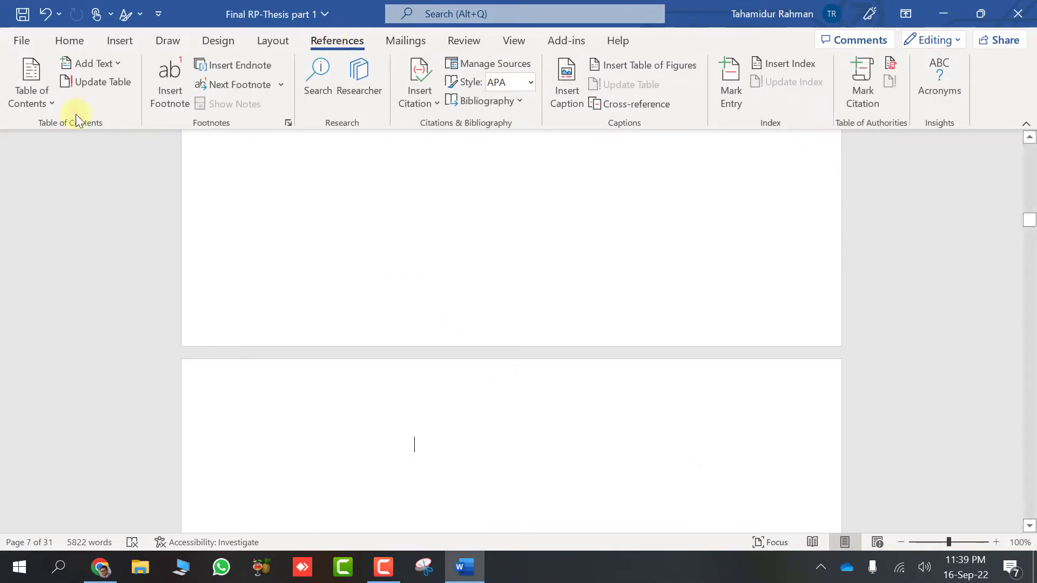
click(31, 94)
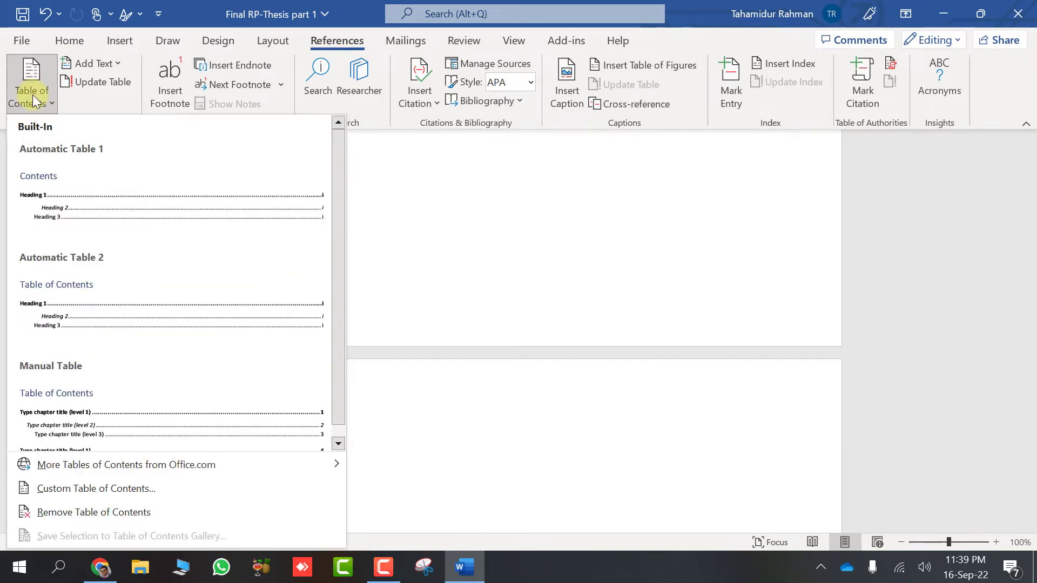
click(144, 232)
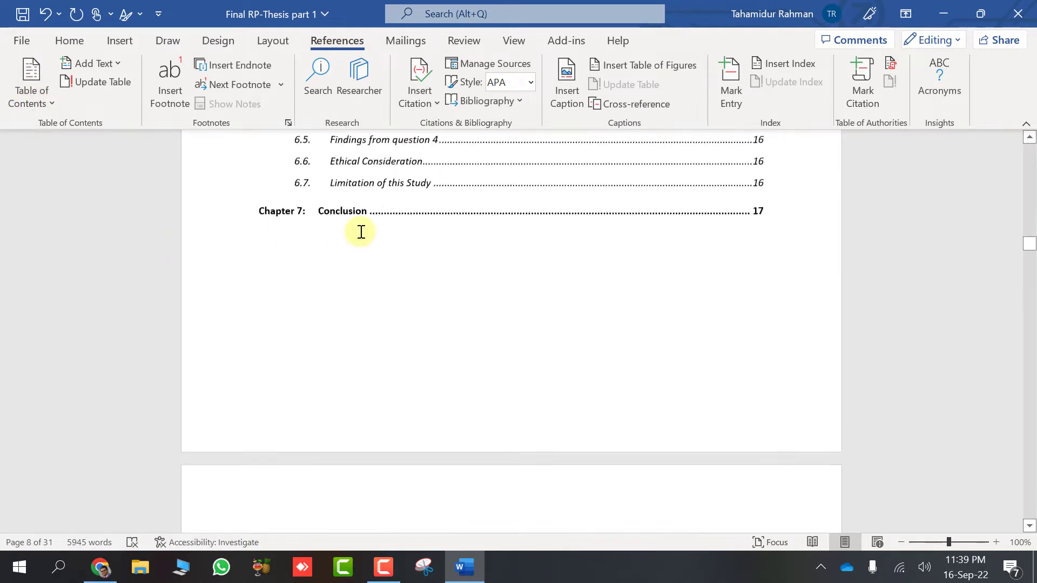
Step: Review the chapter entries, subheadings and page numbers of the automatic Contents table
scroll(361, 231, up, 20)
scroll(361, 232, down, 1)
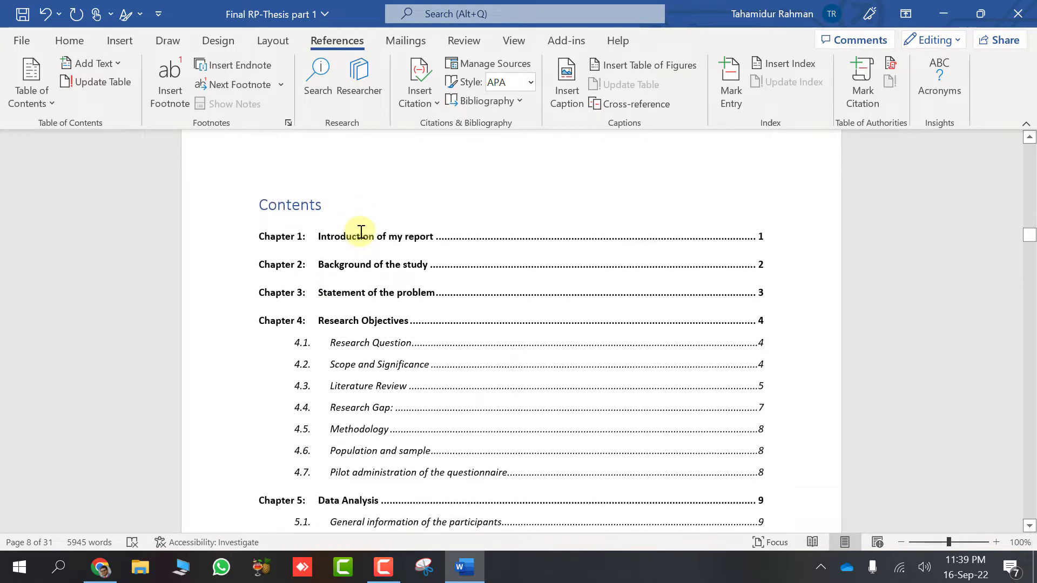
scroll(361, 231, down, 1)
scroll(464, 338, down, 7)
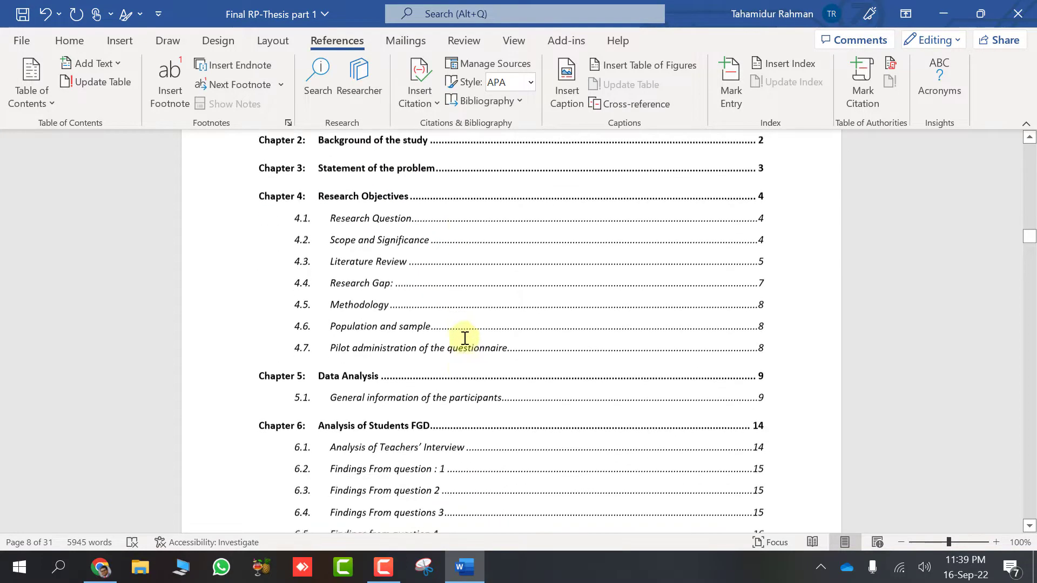
scroll(463, 337, down, 2)
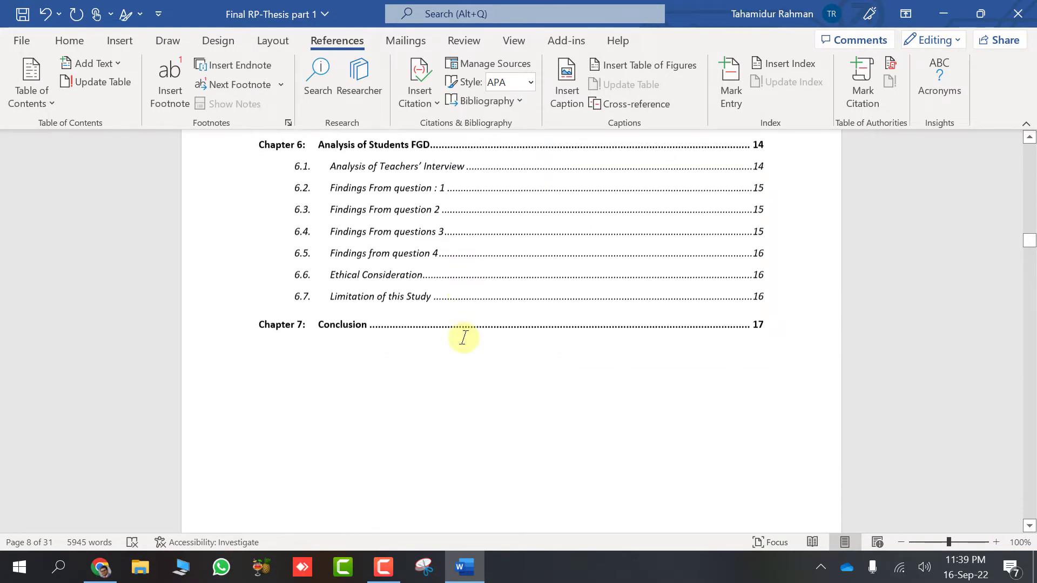
scroll(463, 337, up, 7)
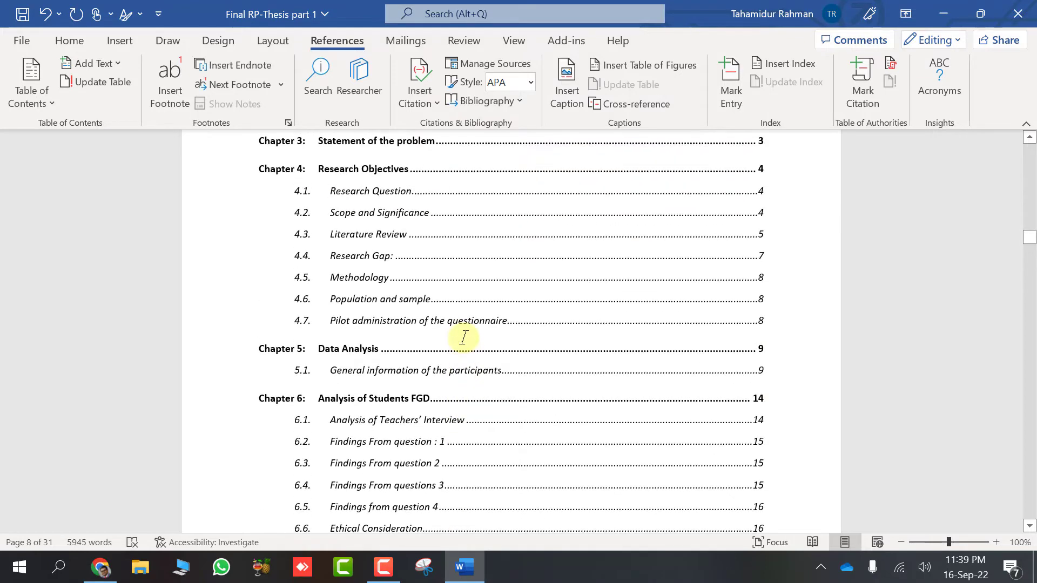
scroll(723, 362, up, 5)
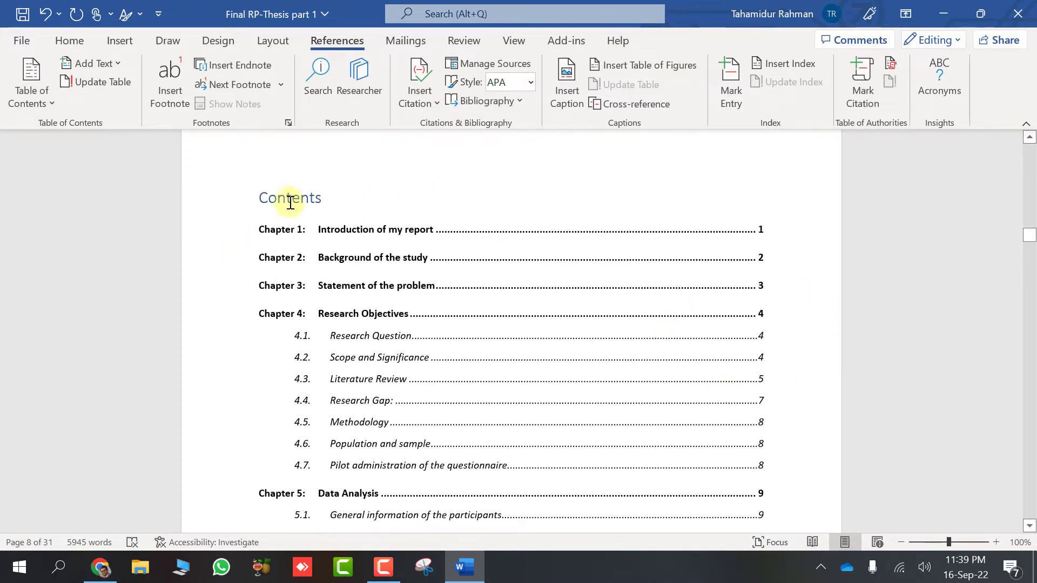
Step: Update the automatic Contents table, choosing to update the entire table
click(342, 181)
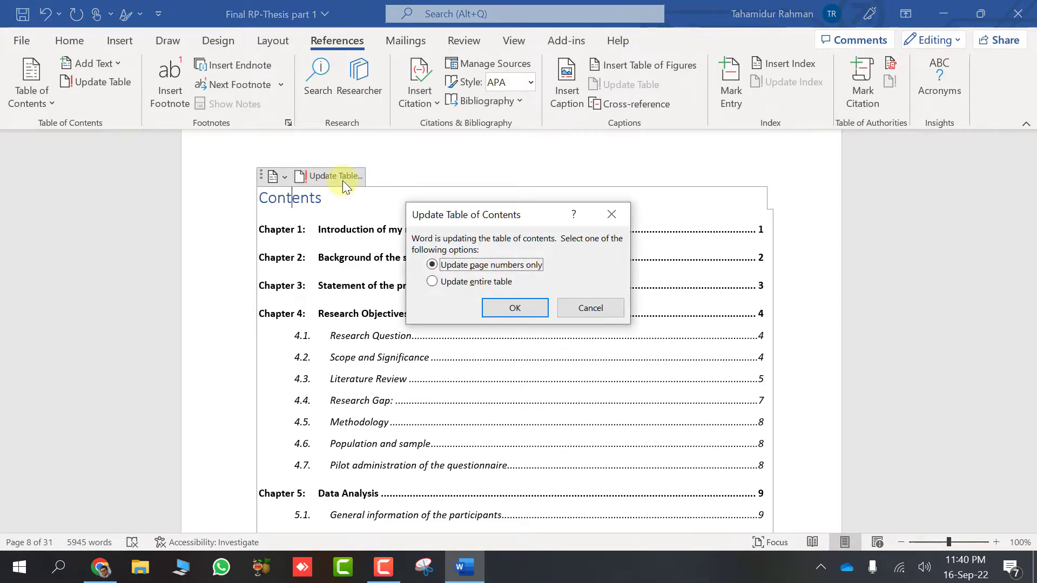
click(475, 287)
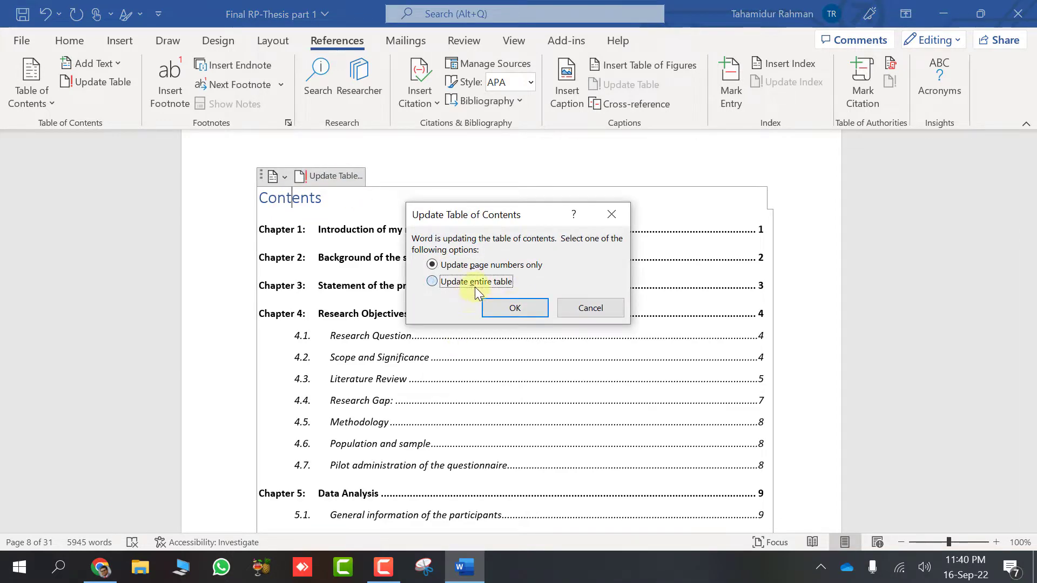
click(509, 306)
scroll(510, 307, down, 9)
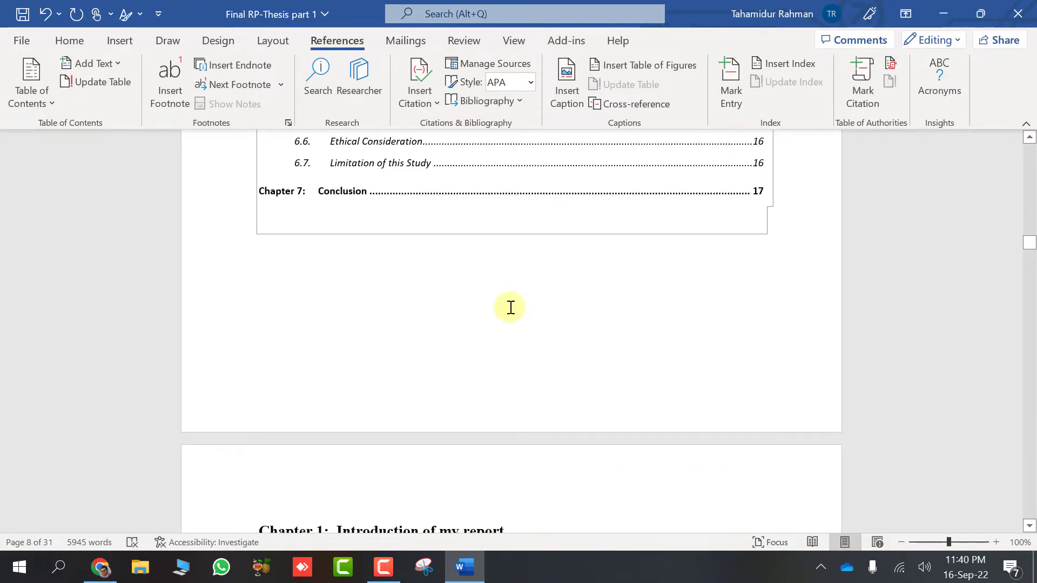
Step: Examine the front matter from the cover page through the Abstract to the Acknowledgement, including the footer page number
scroll(510, 307, up, 10)
scroll(510, 307, up, 15)
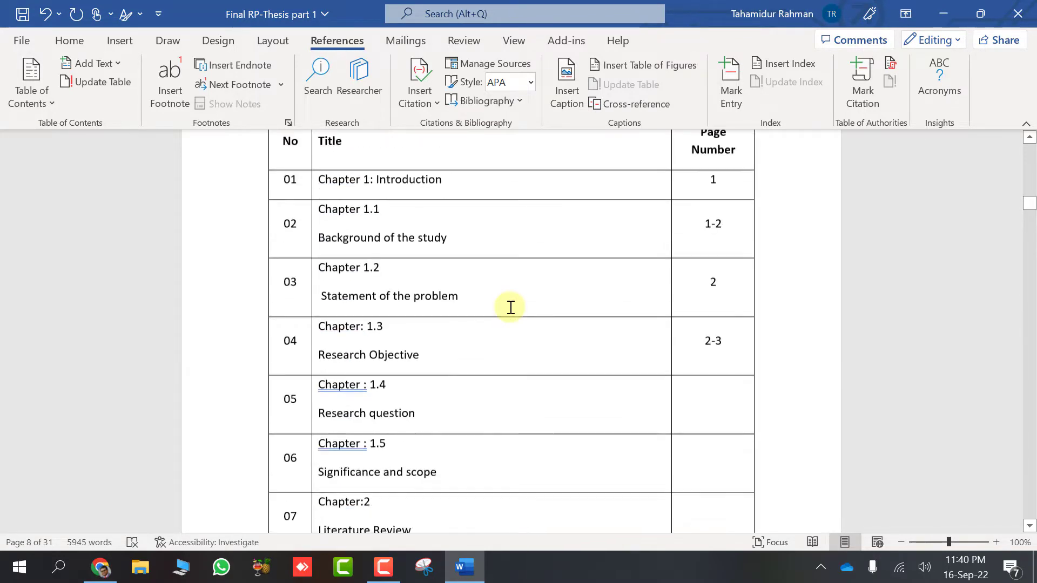
scroll(510, 307, up, 5)
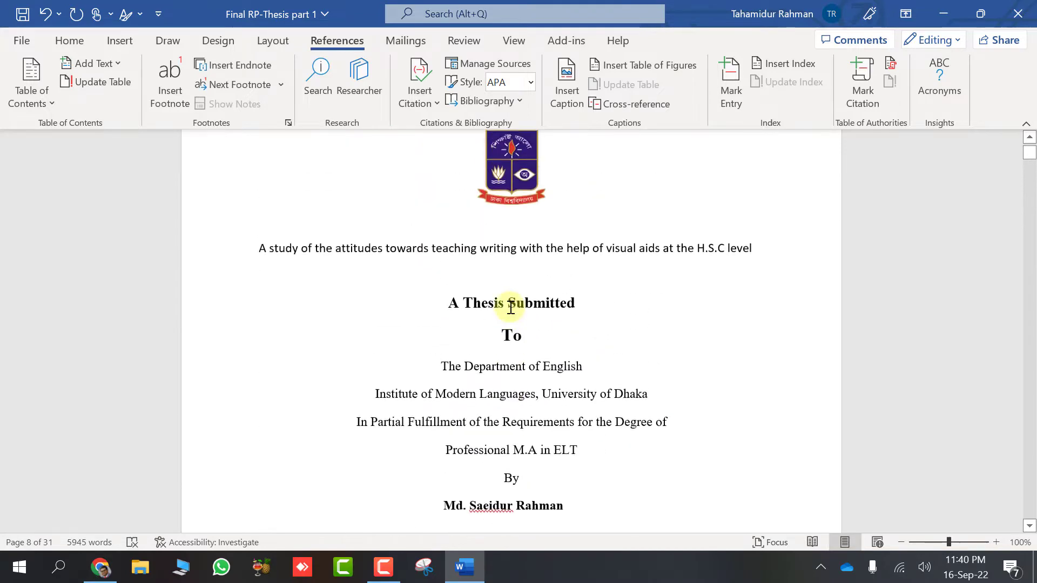
scroll(510, 306, down, 6)
scroll(510, 307, down, 5)
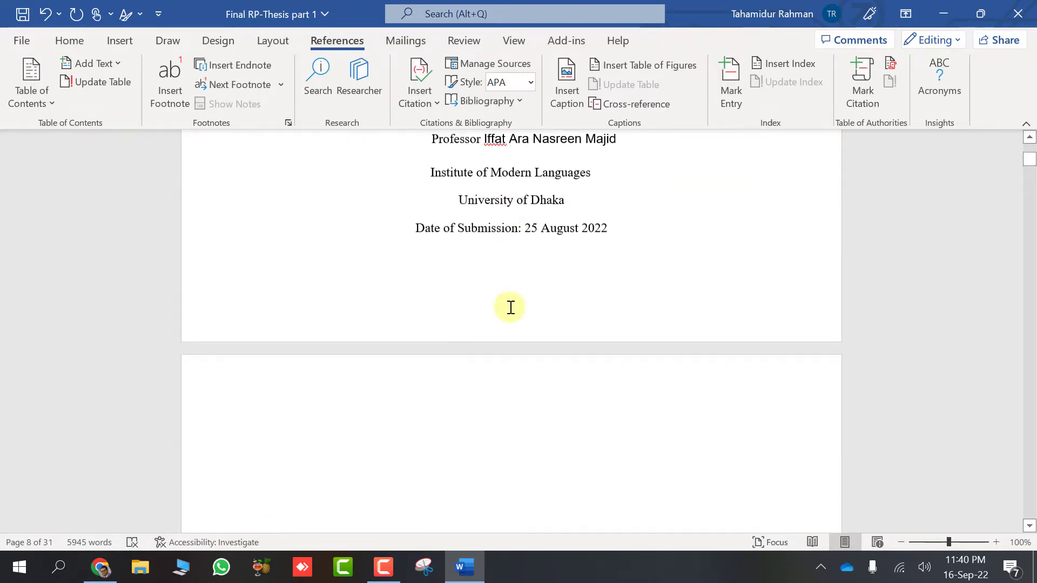
scroll(530, 340, down, 12)
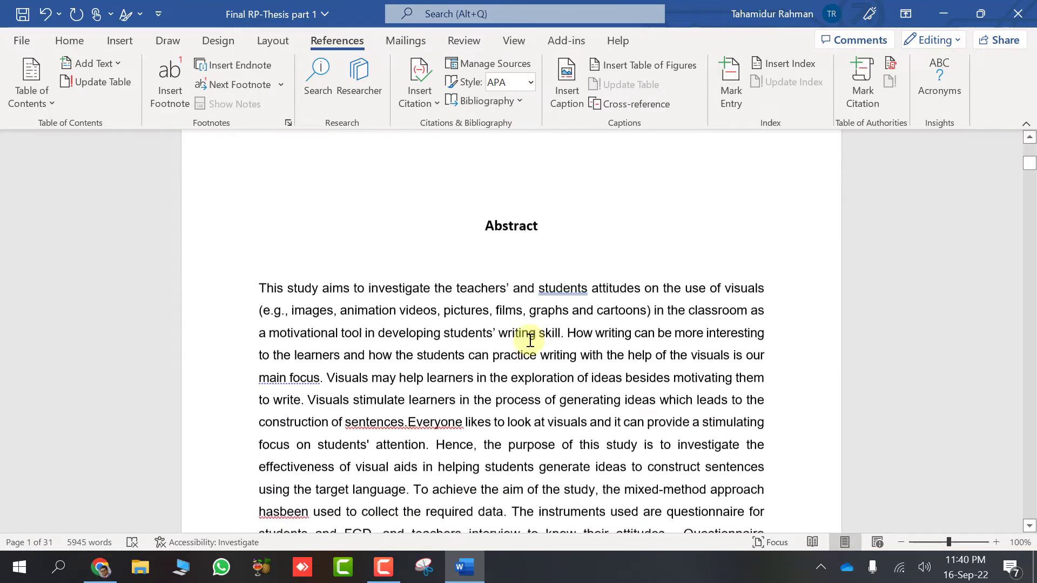
scroll(530, 340, down, 2)
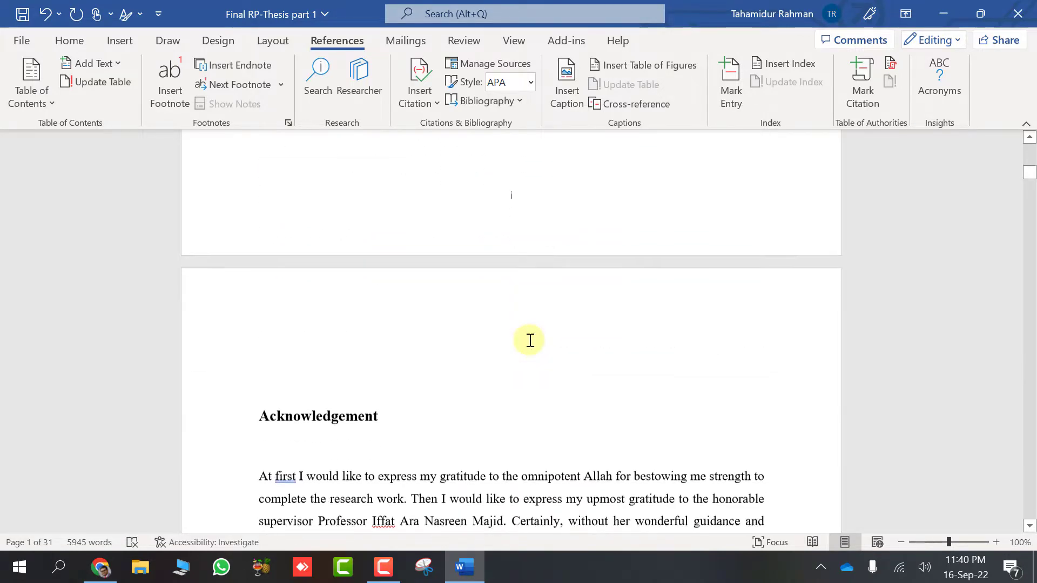
scroll(529, 340, up, 1)
scroll(530, 340, down, 1)
scroll(530, 340, up, 1)
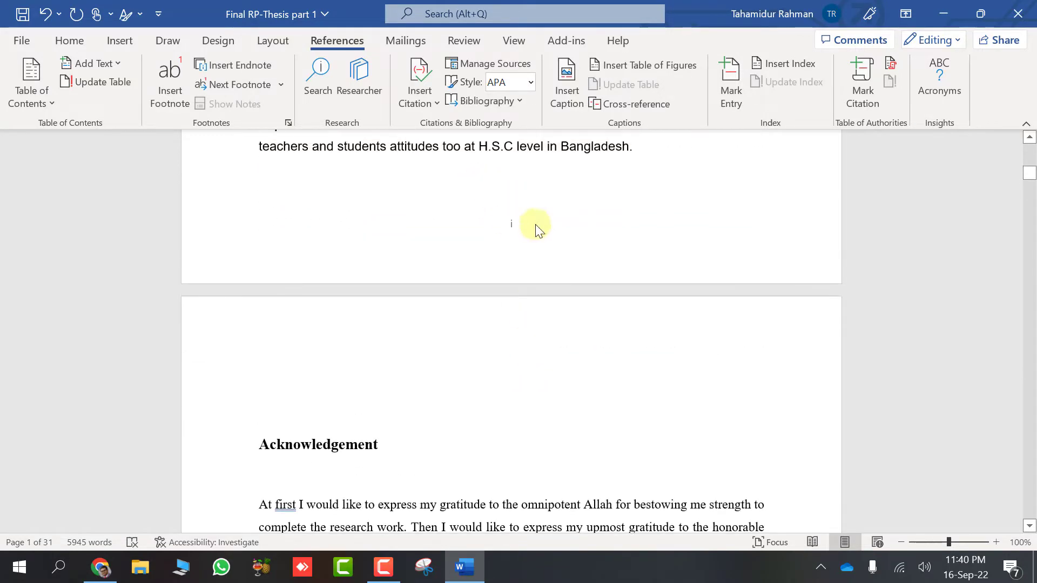
Step: Look through the pages from the Acknowledgement past the abbreviations list and both contents tables to the Chapter 1 introduction
scroll(498, 355, down, 8)
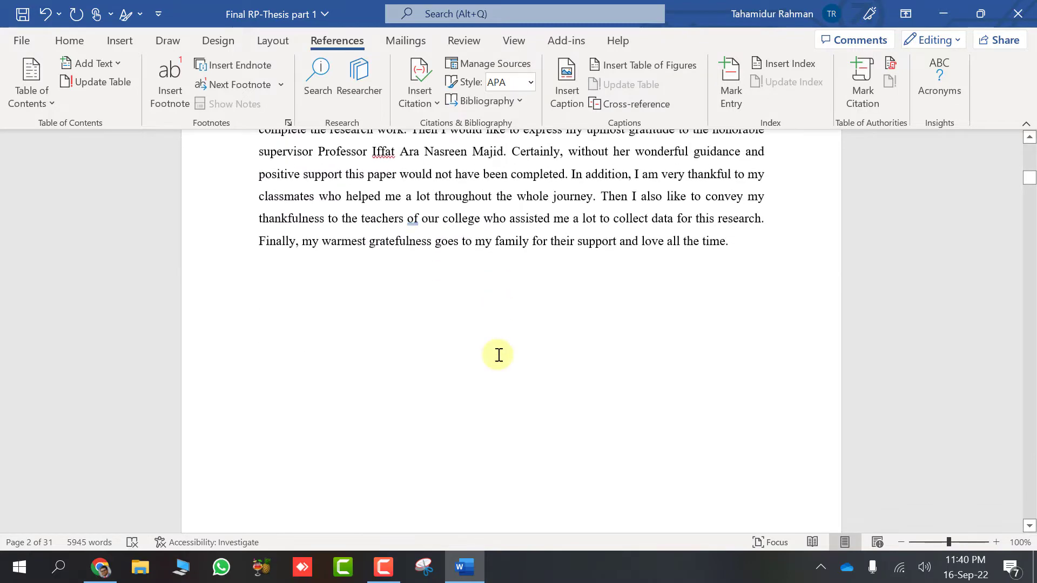
scroll(546, 347, down, 15)
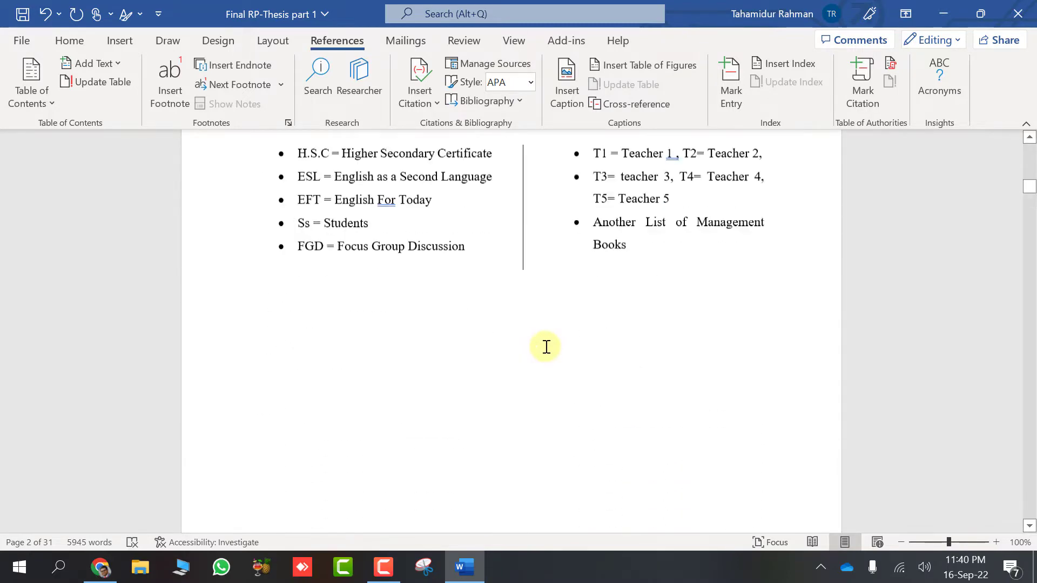
scroll(546, 348, down, 15)
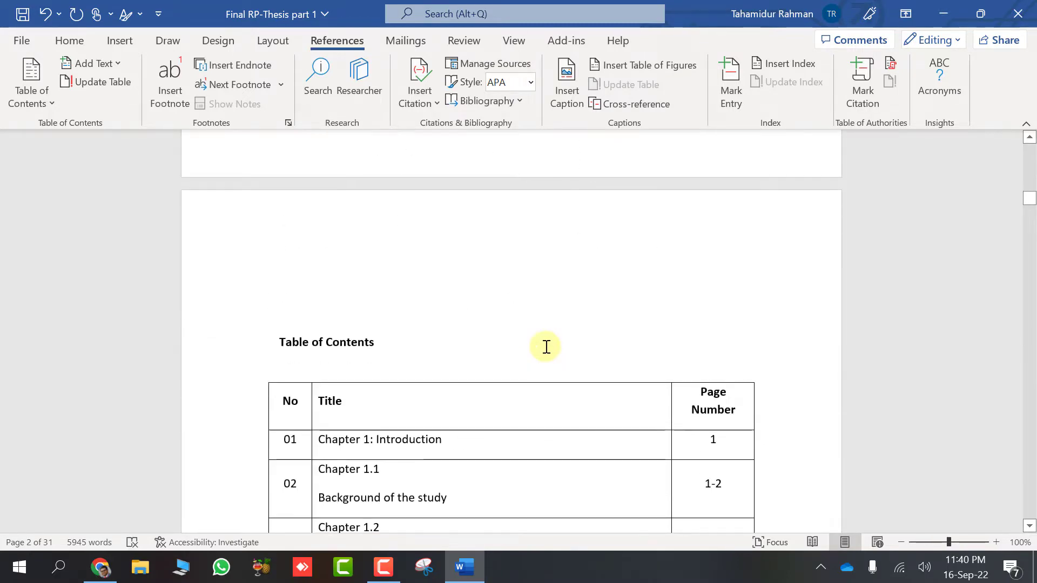
scroll(546, 347, down, 15)
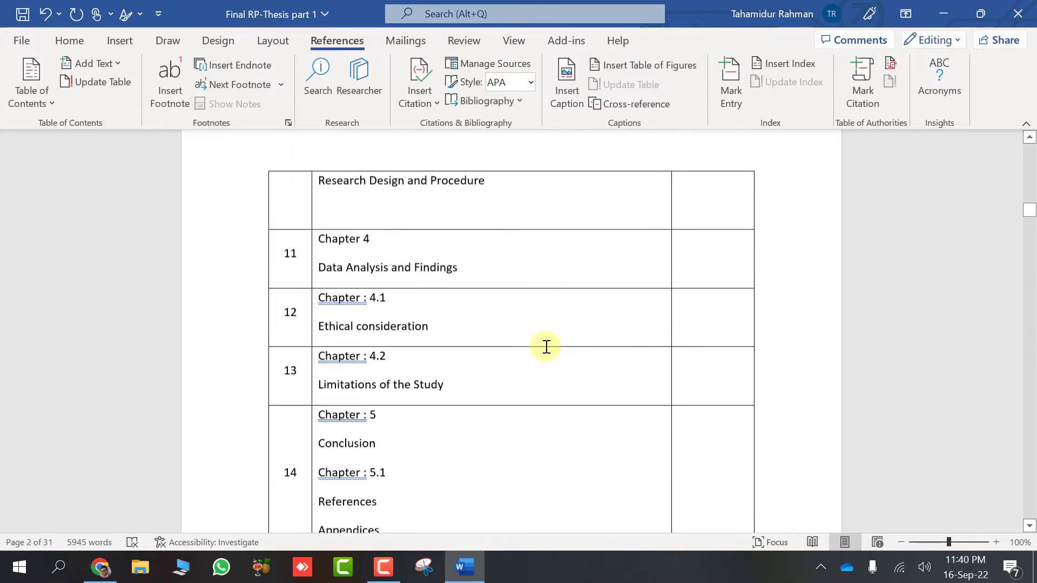
scroll(546, 347, down, 3)
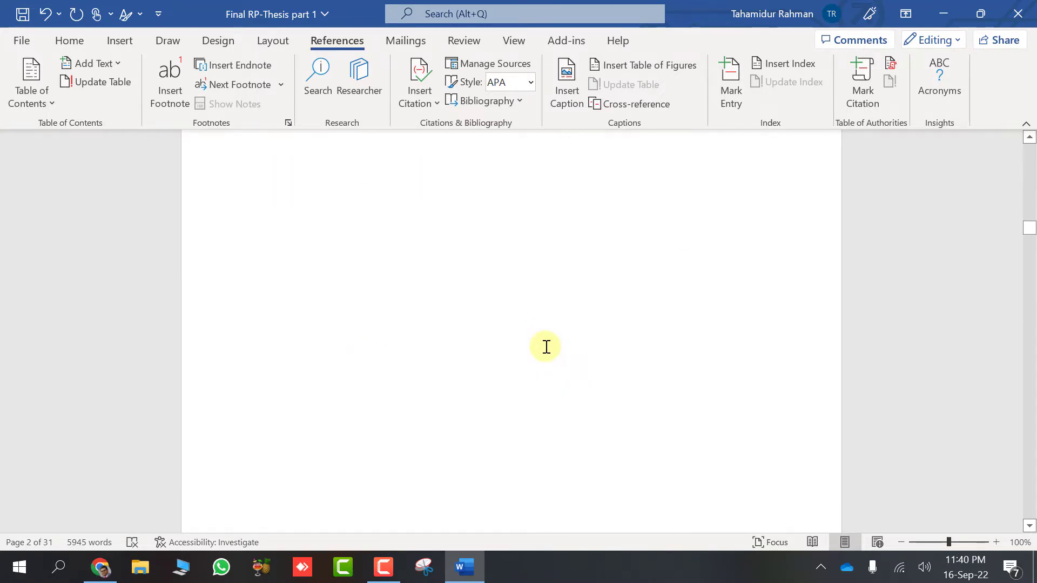
scroll(546, 347, down, 15)
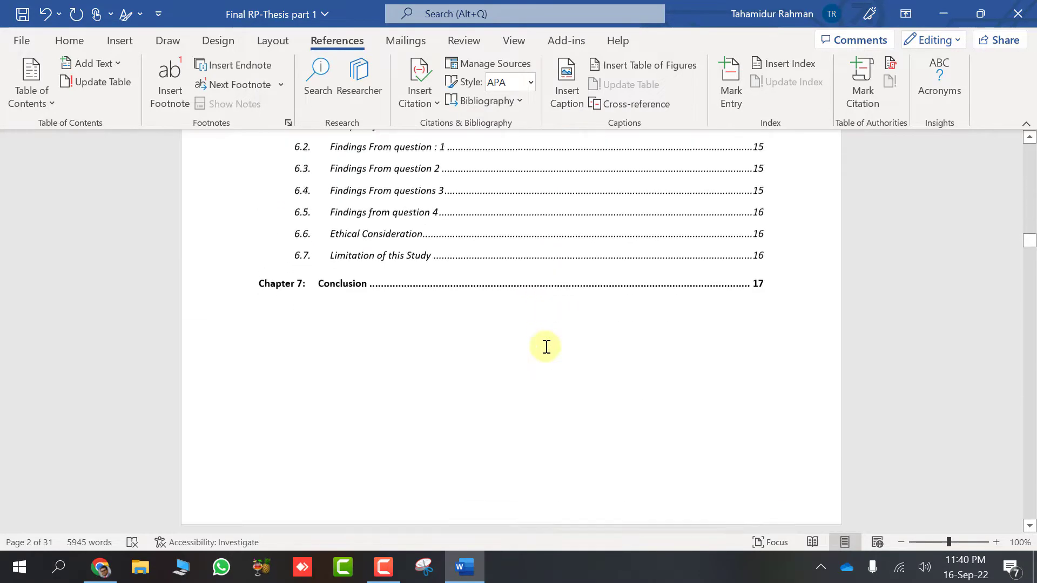
scroll(546, 347, down, 15)
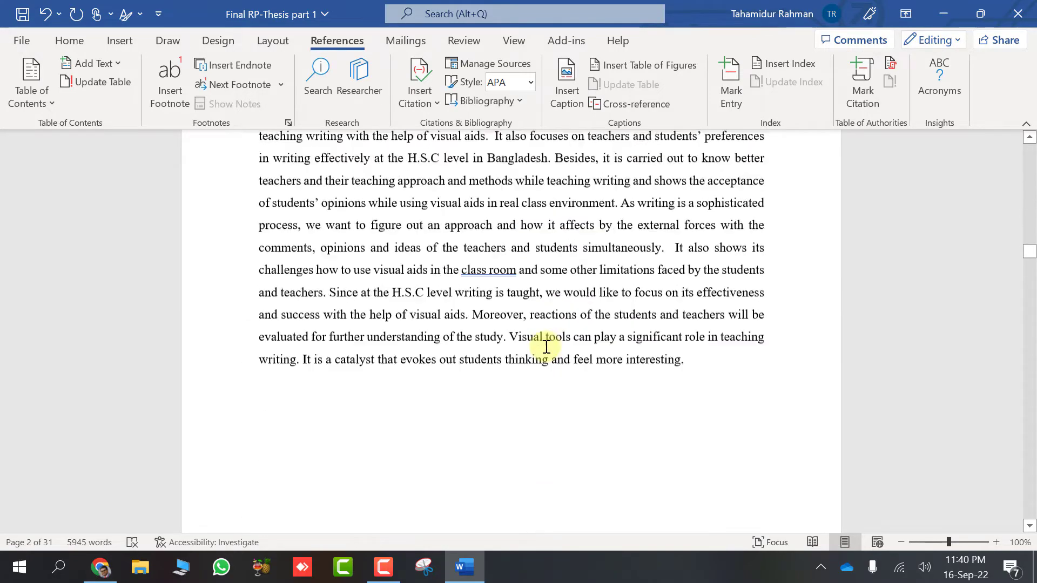
Step: Examine the footer page numbering of the main chapters, from the Chapter 1 introduction to Chapter 5: Data Analysis
scroll(546, 347, up, 3)
scroll(546, 347, down, 6)
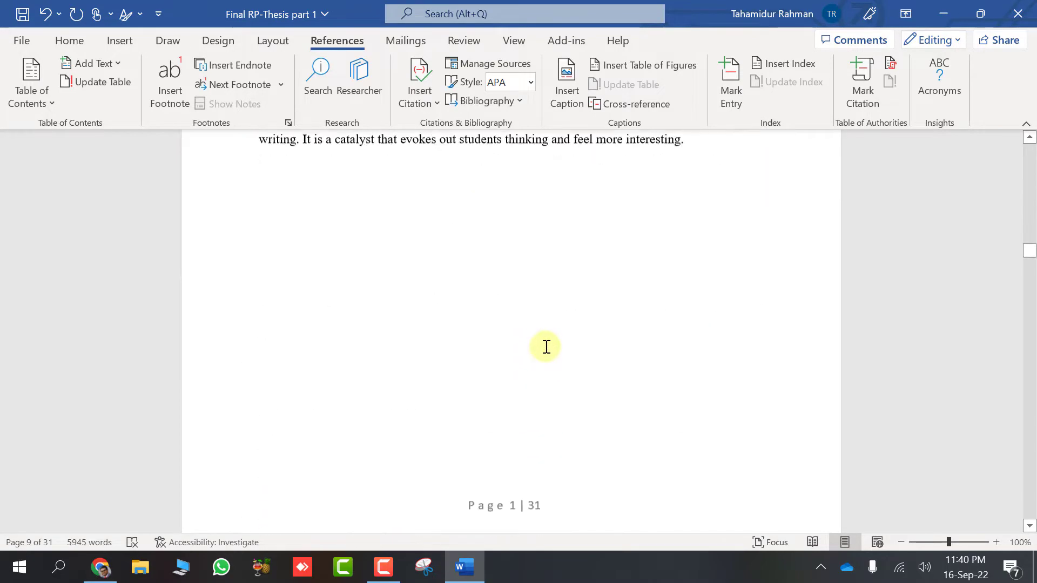
scroll(546, 348, down, 6)
scroll(546, 347, up, 3)
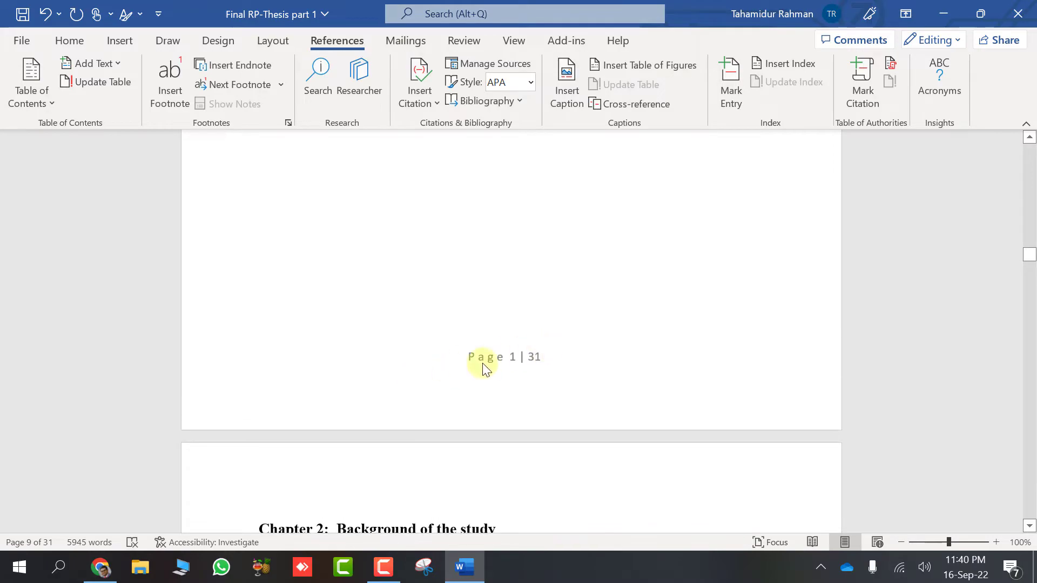
scroll(542, 353, down, 5)
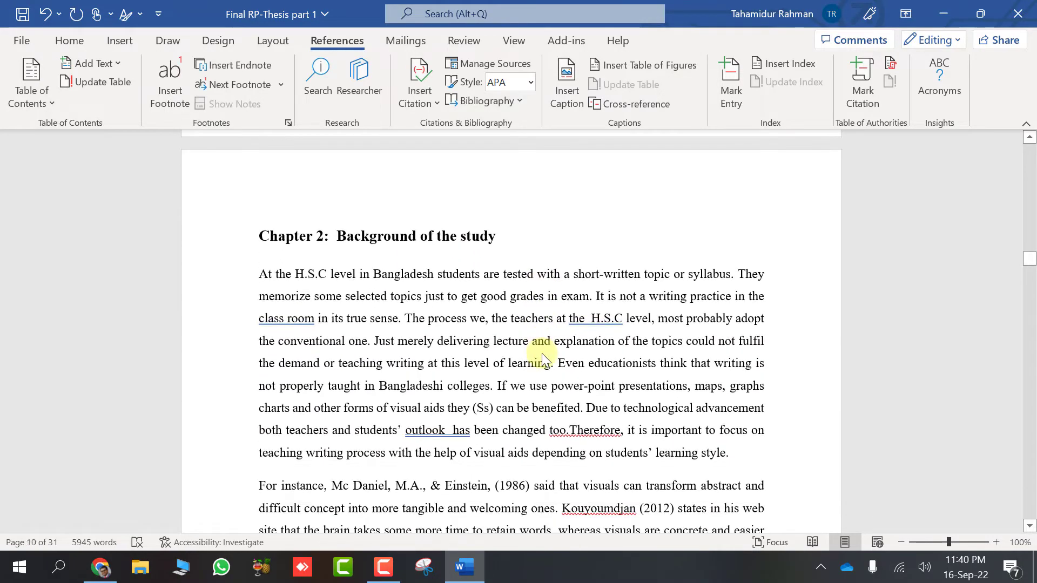
scroll(542, 353, down, 15)
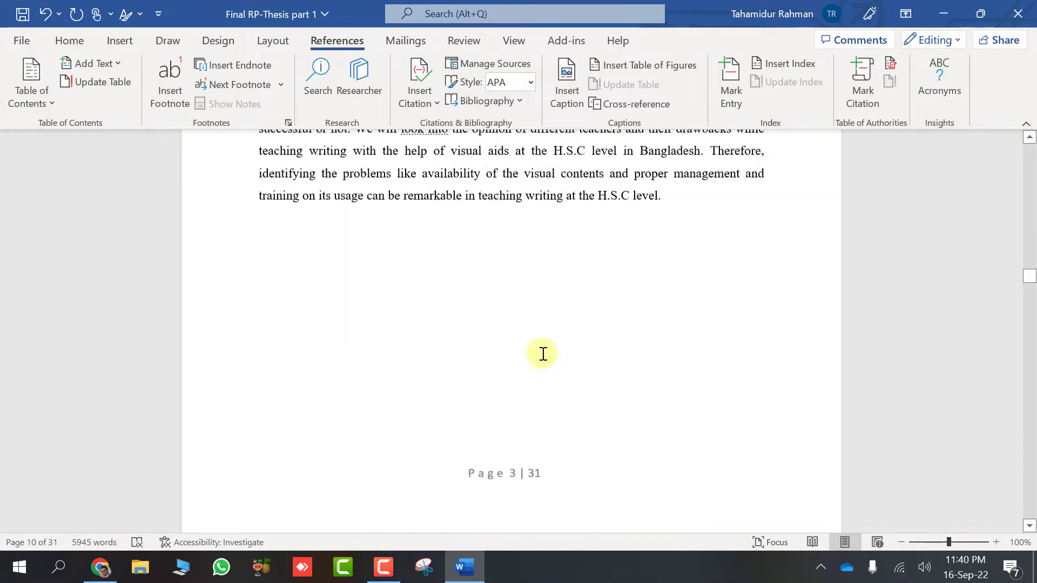
scroll(542, 353, down, 18)
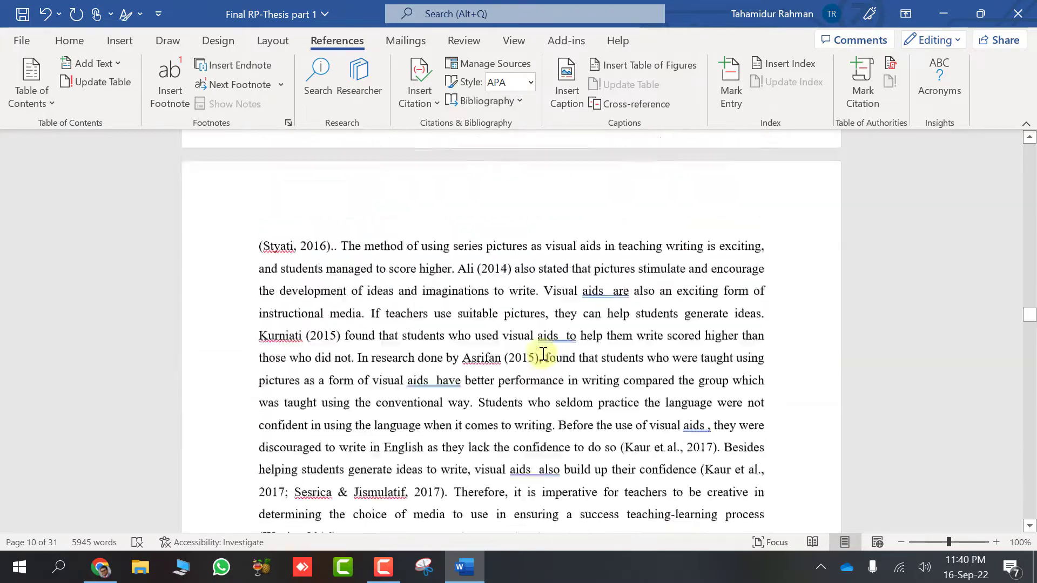
scroll(542, 353, down, 18)
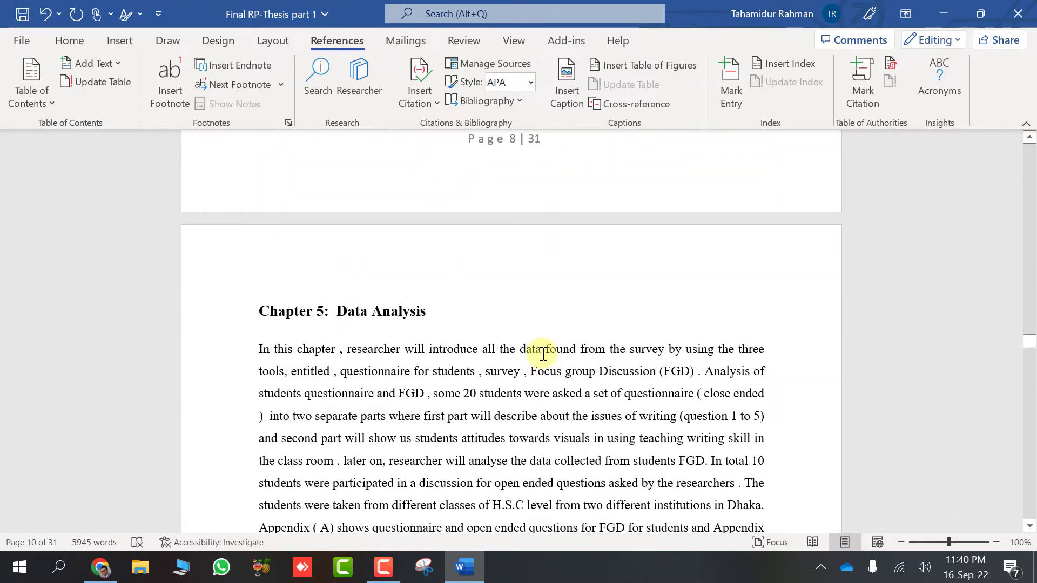
Step: Return to the automatic Contents table and examine its linked chapter entries and the Chapter 1 heading
scroll(542, 353, up, 18)
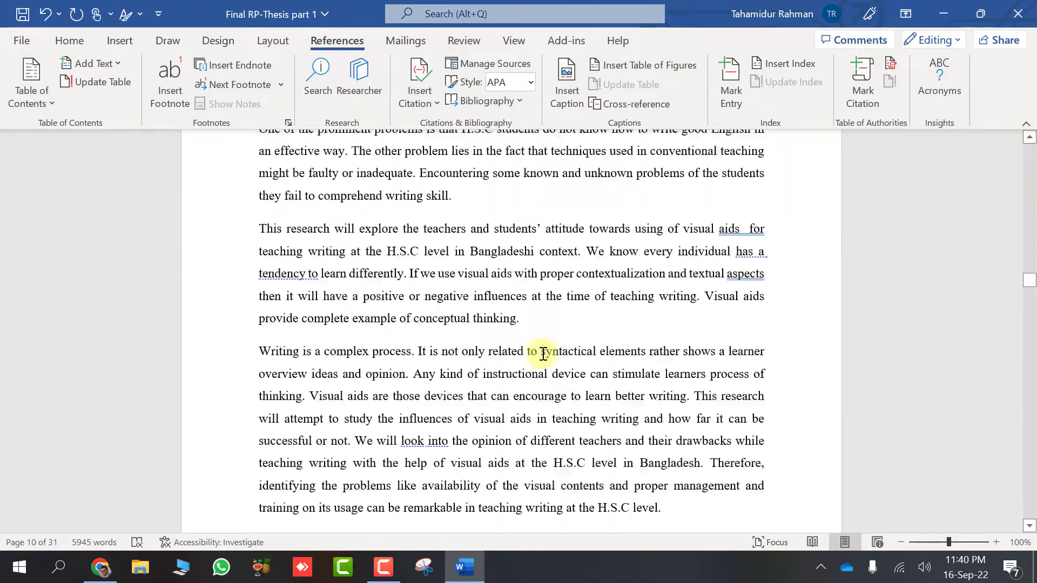
scroll(543, 354, up, 18)
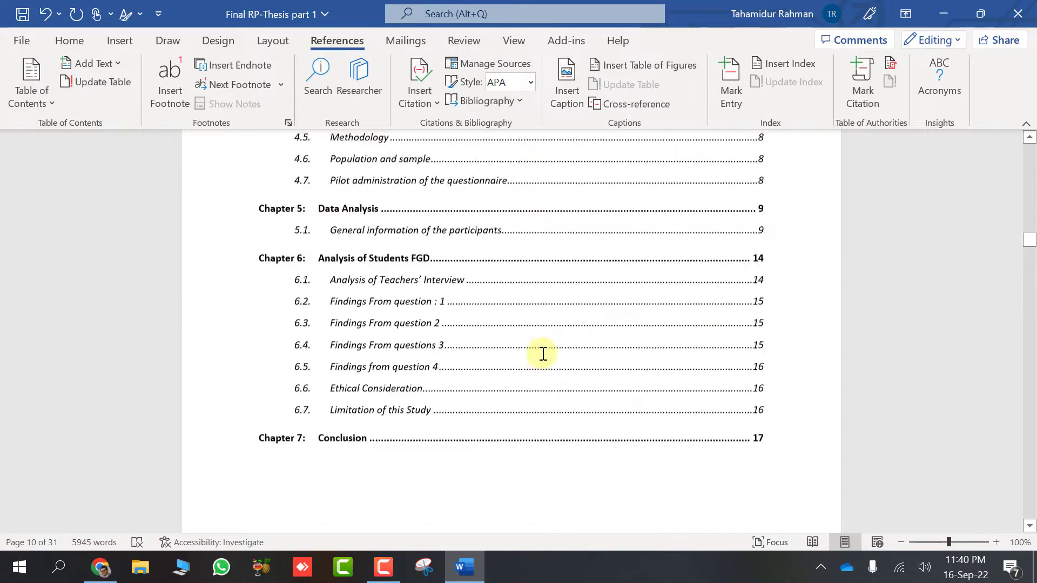
scroll(542, 354, up, 10)
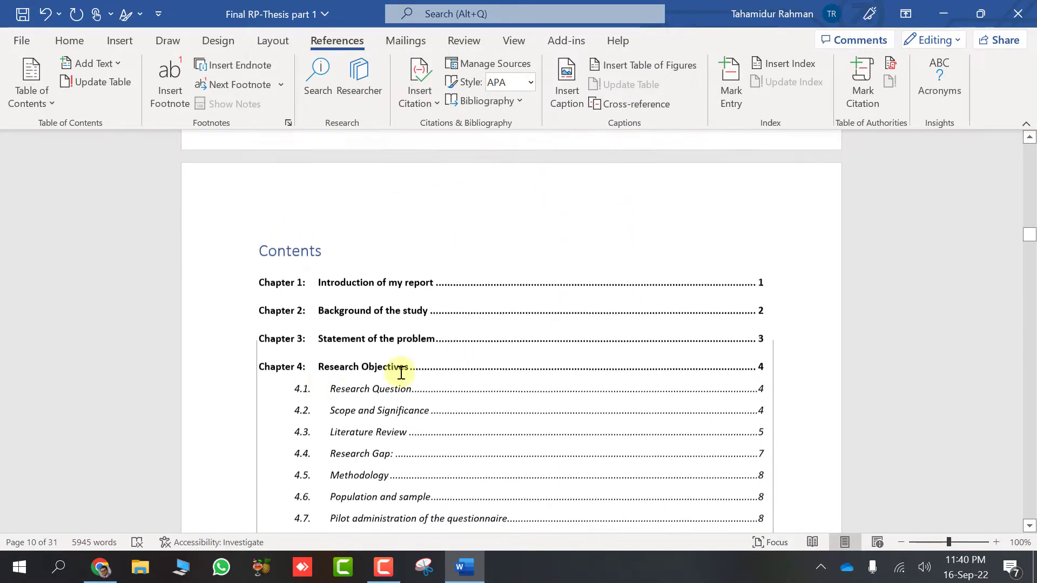
ctrl+click(368, 376)
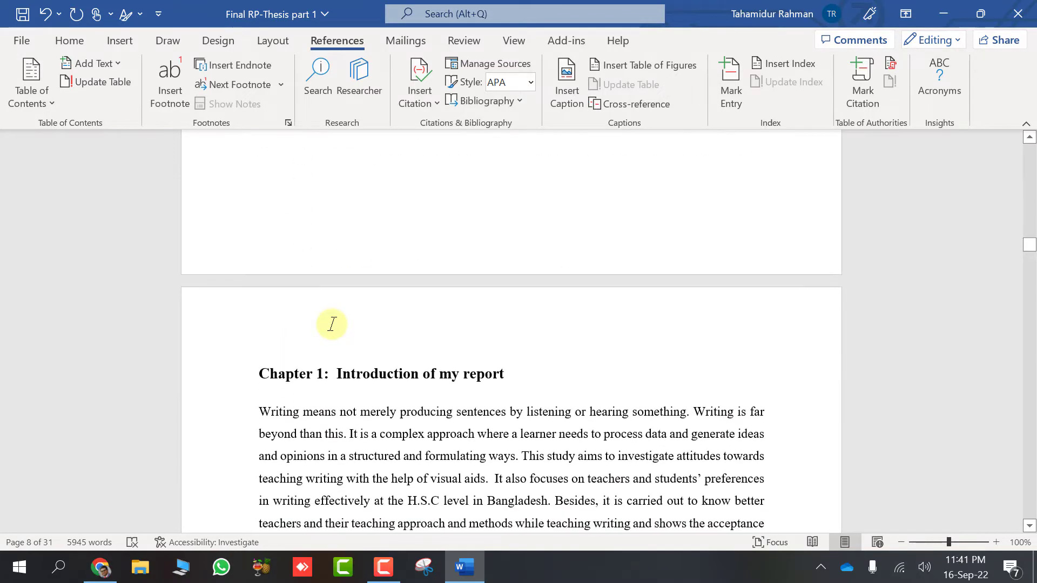
scroll(332, 324, up, 2)
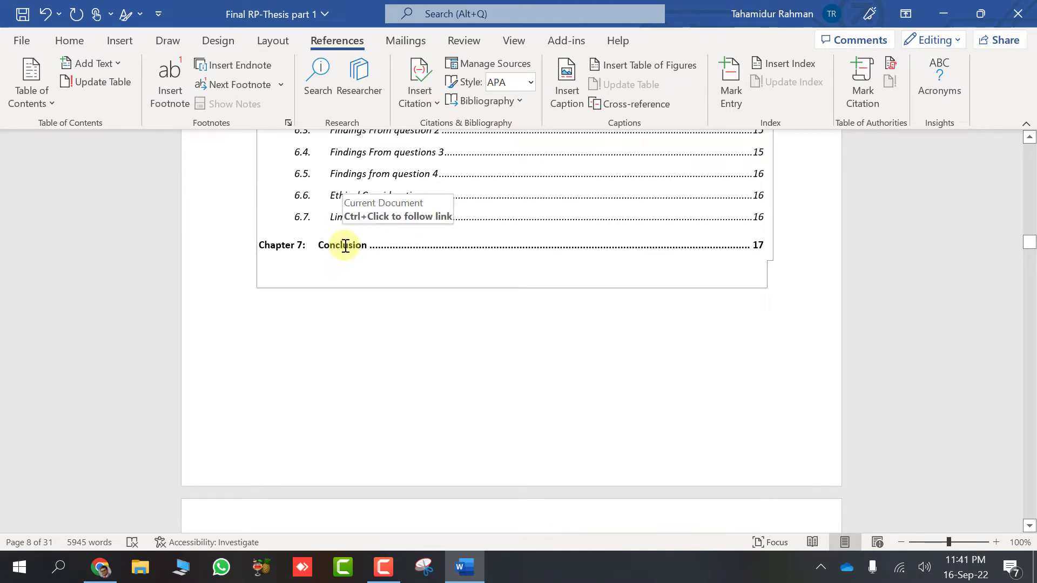
Step: Examine the References list and the student and teacher question appendices, including their captions and footer page numbers
scroll(340, 247, down, 18)
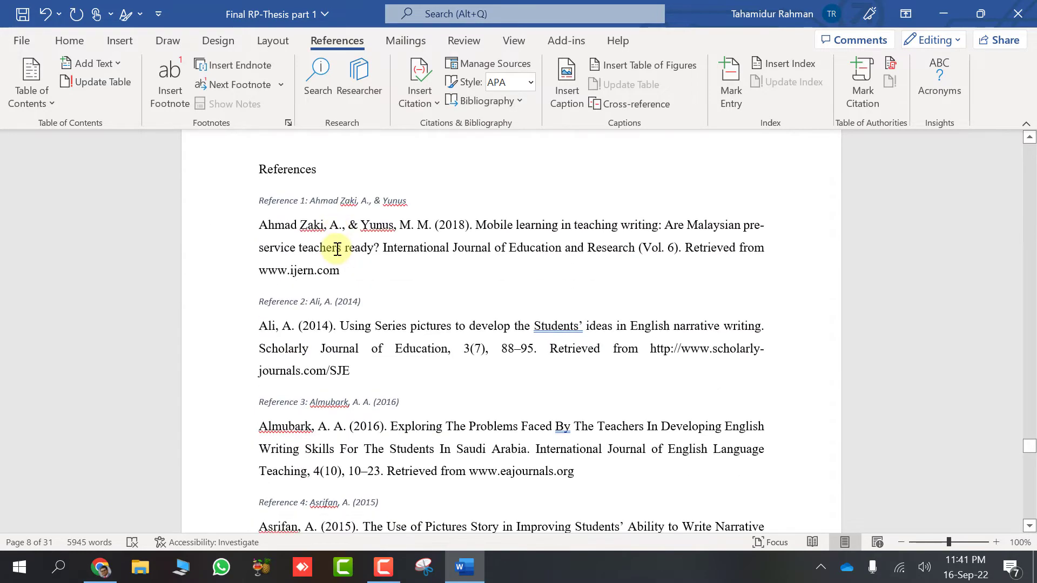
scroll(337, 249, down, 12)
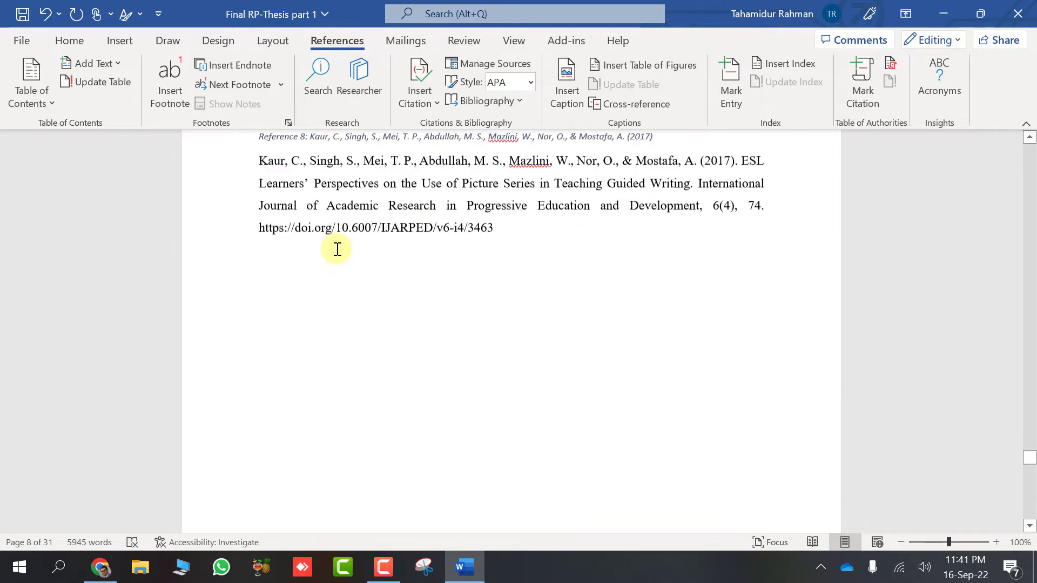
scroll(337, 249, down, 13)
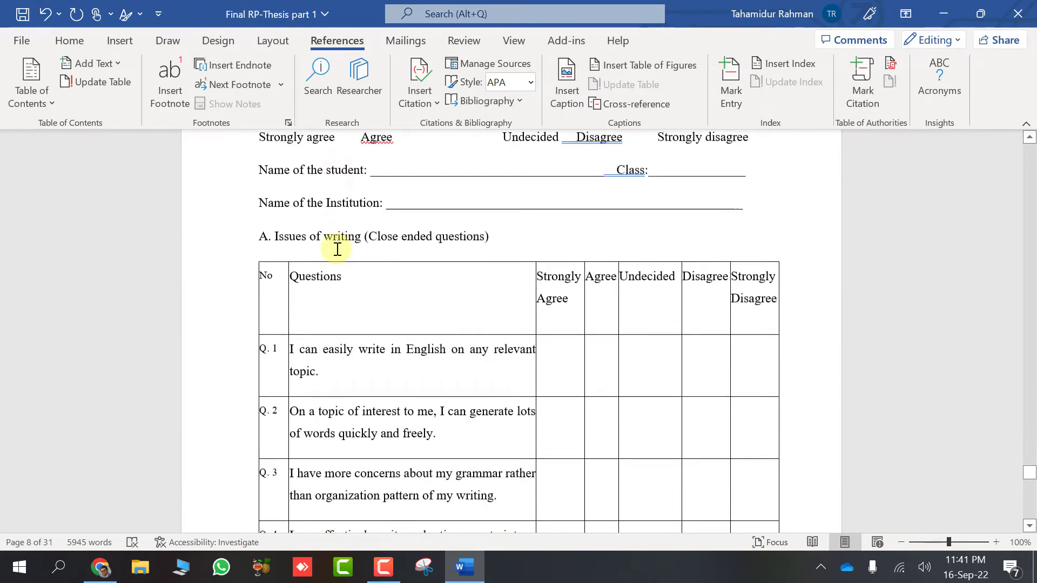
scroll(337, 249, down, 12)
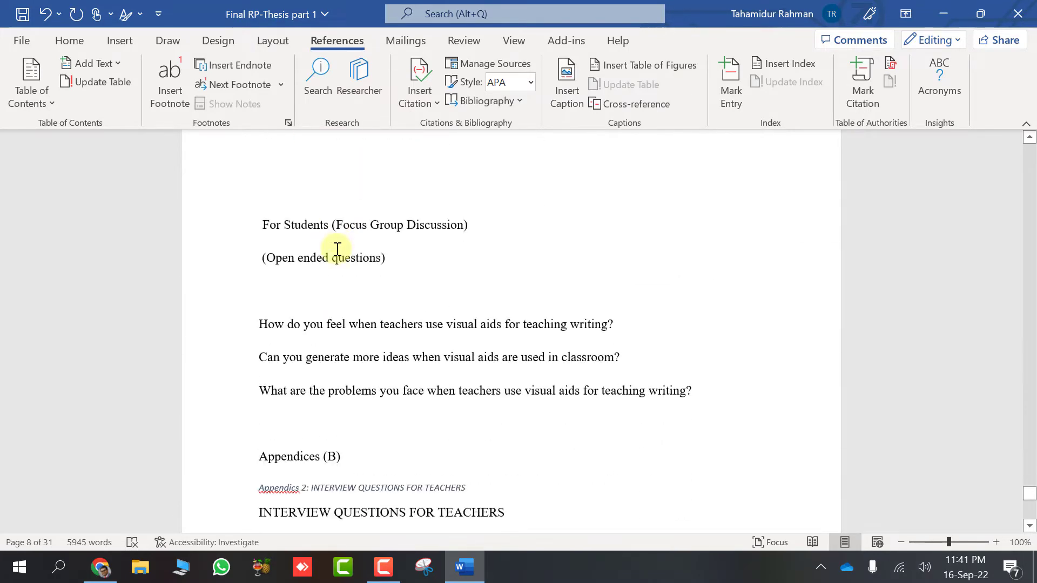
scroll(361, 387, up, 20)
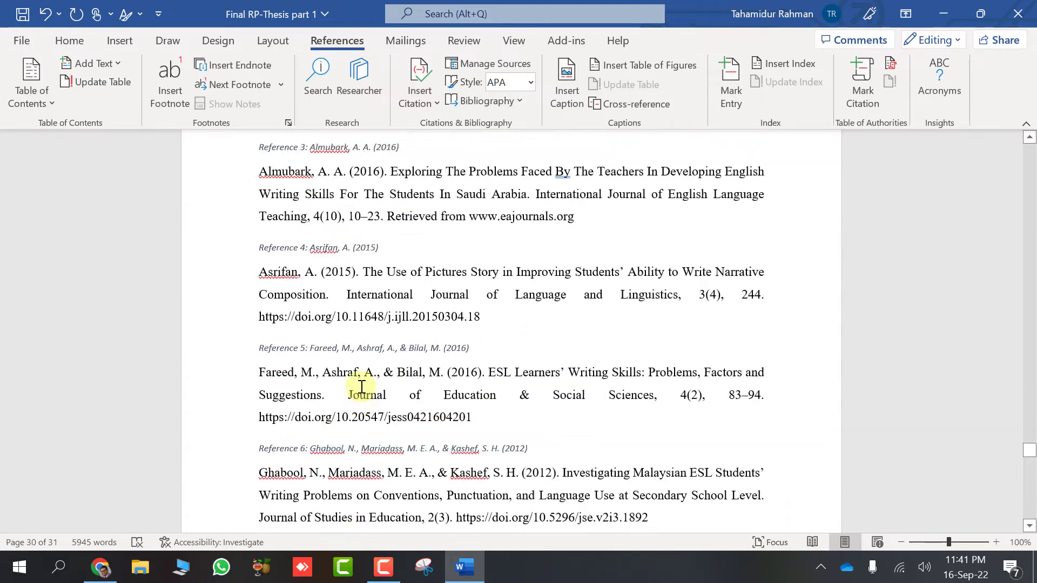
scroll(361, 387, up, 10)
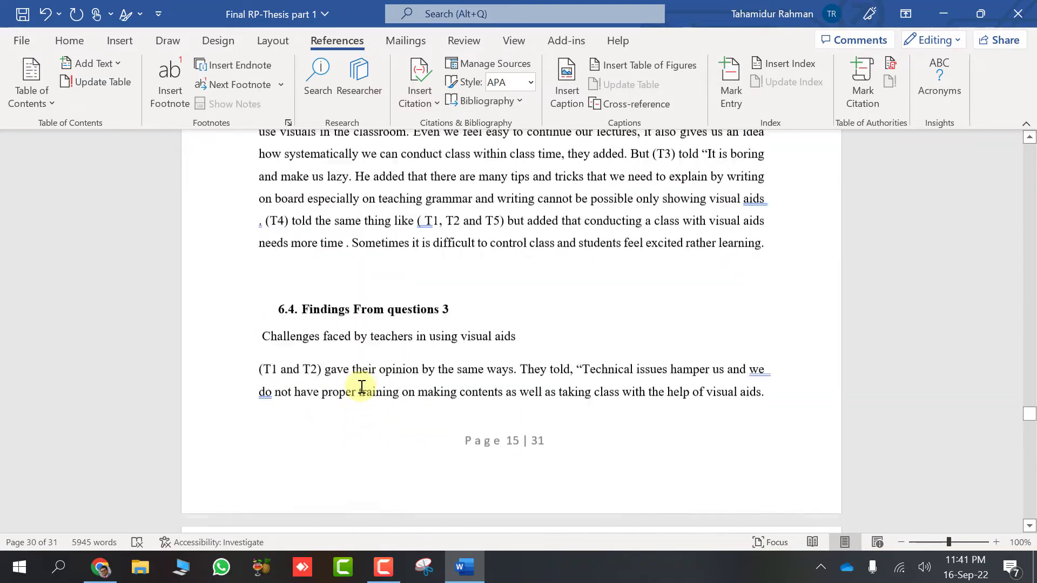
scroll(361, 387, down, 5)
scroll(361, 387, down, 15)
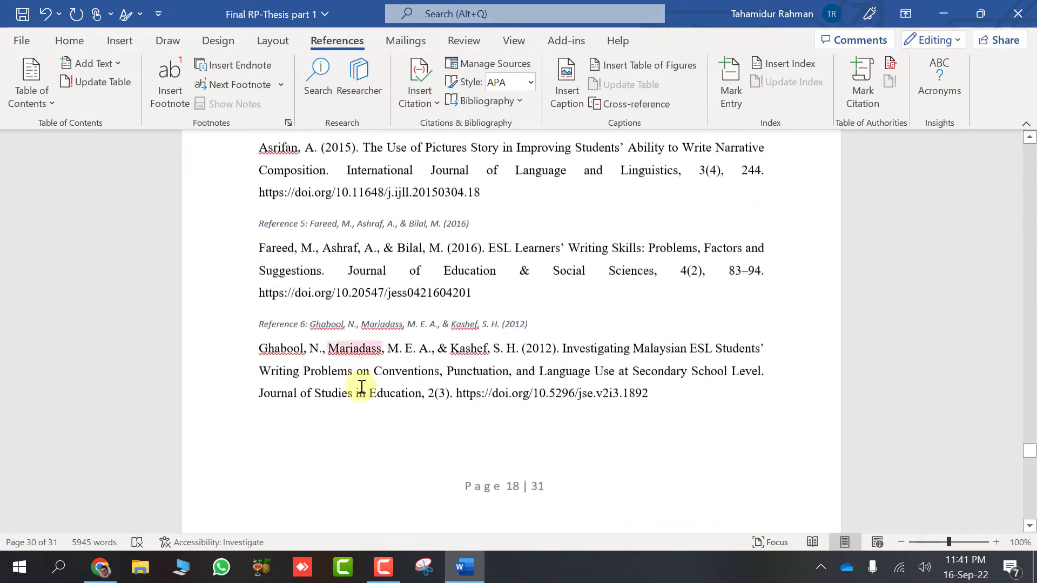
scroll(362, 386, down, 5)
Step: Examine the survey tables and pie charts of the Data Analysis chapter, including their captions and footer page numbers
scroll(361, 387, up, 10)
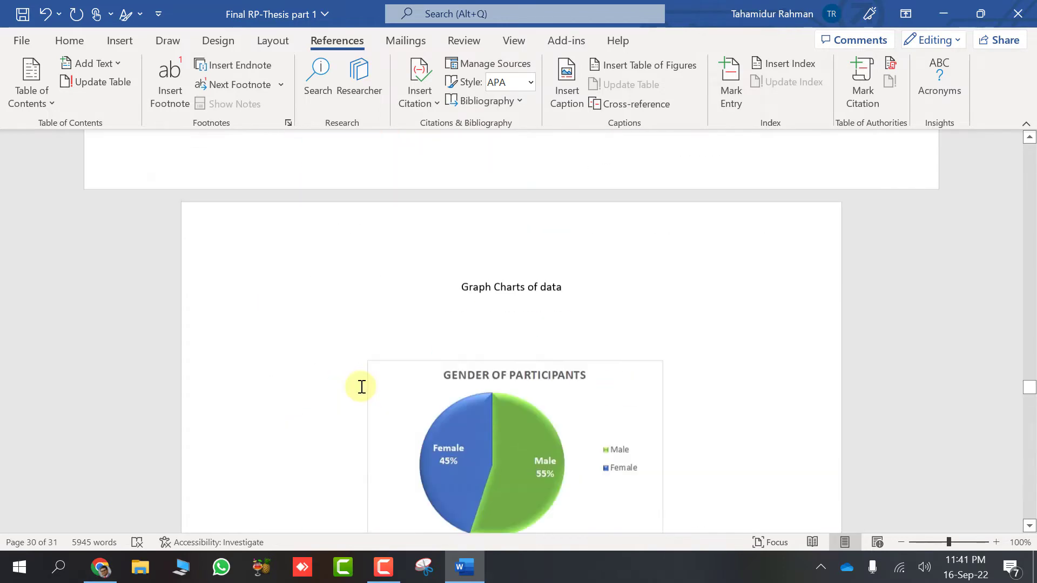
scroll(361, 386, up, 15)
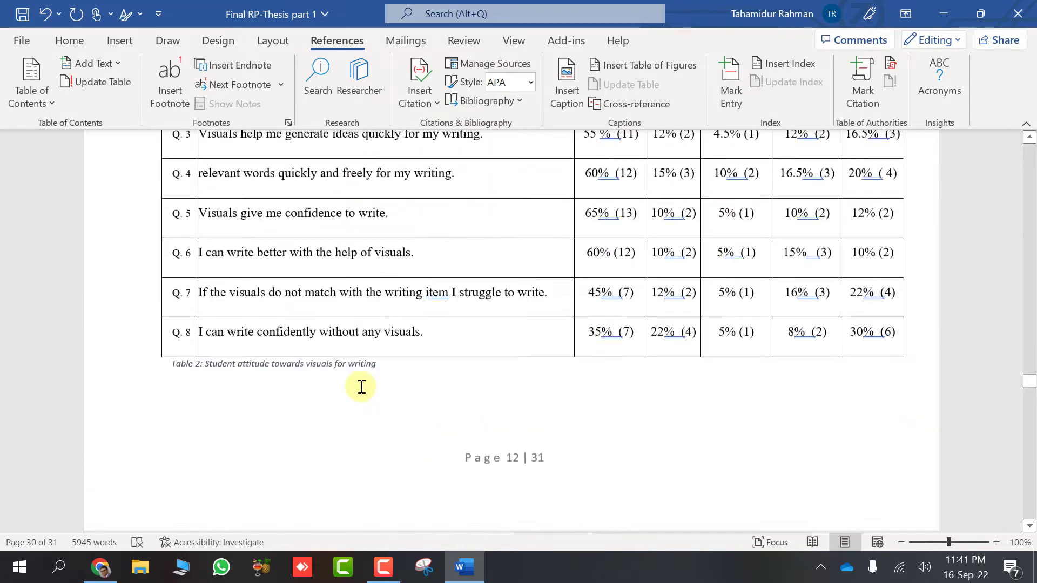
scroll(361, 386, up, 12)
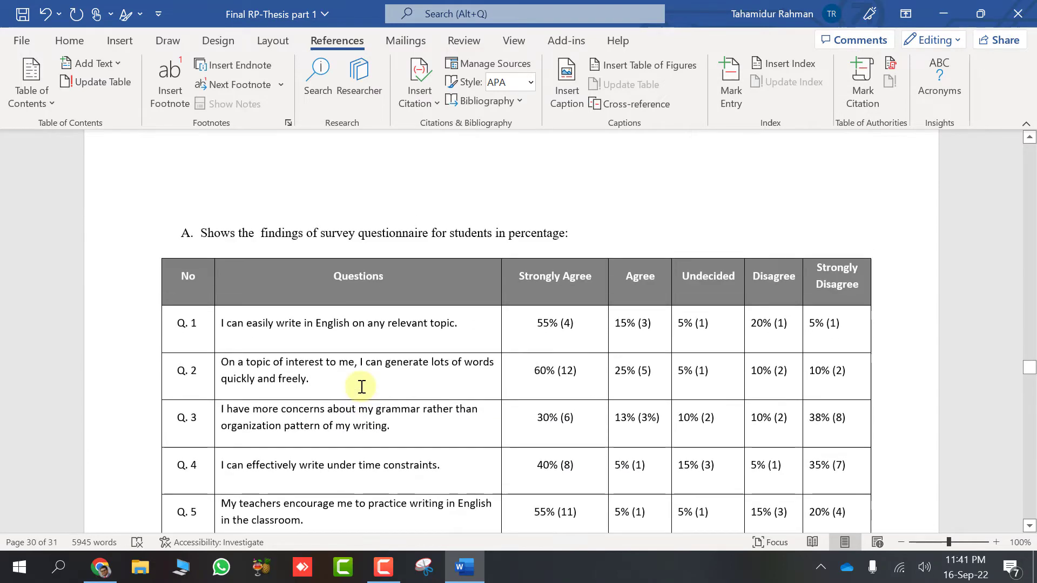
scroll(361, 386, up, 3)
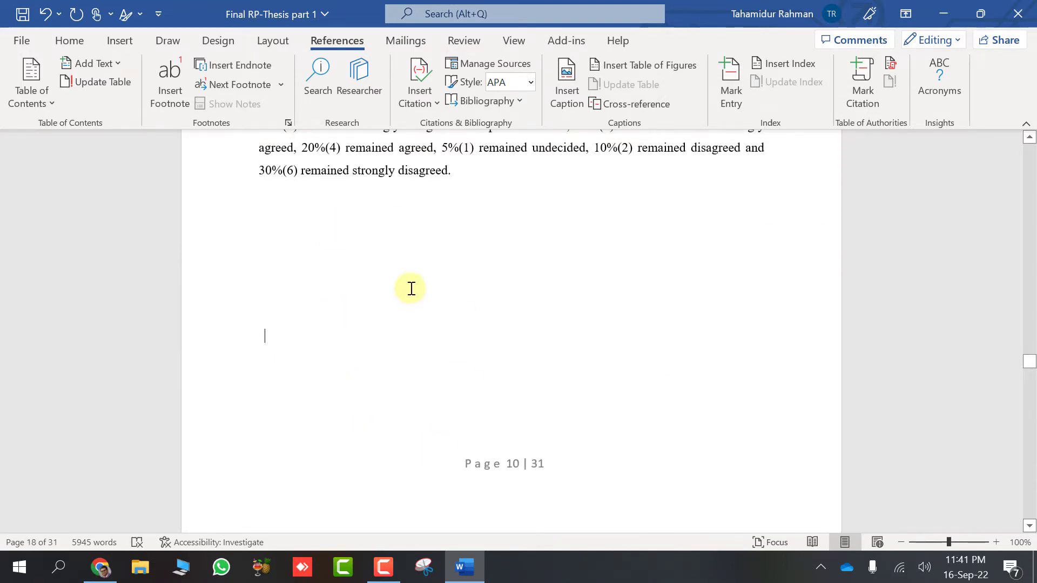
scroll(420, 341, down, 6)
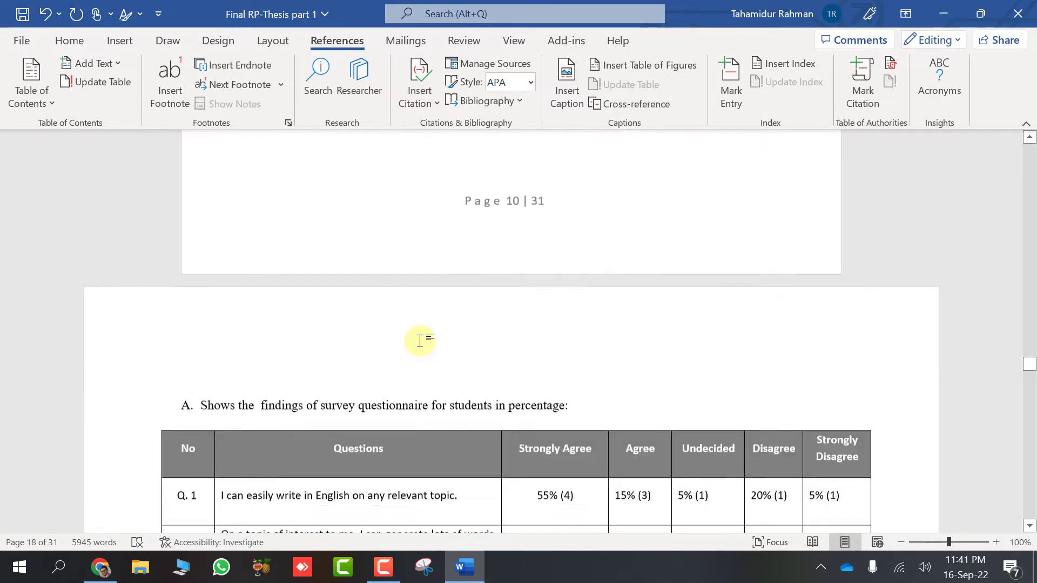
scroll(558, 300, down, 15)
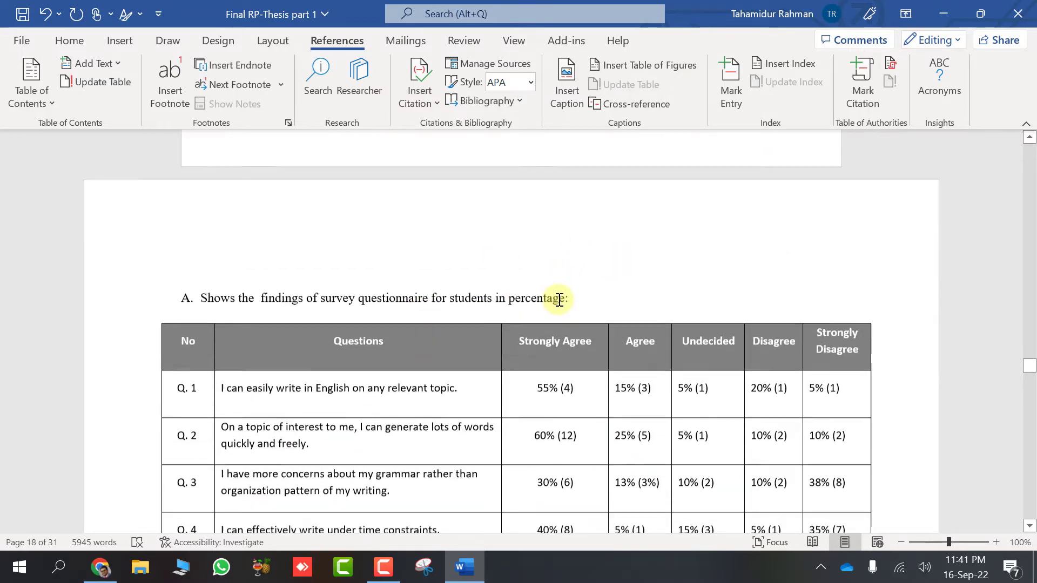
scroll(559, 300, down, 15)
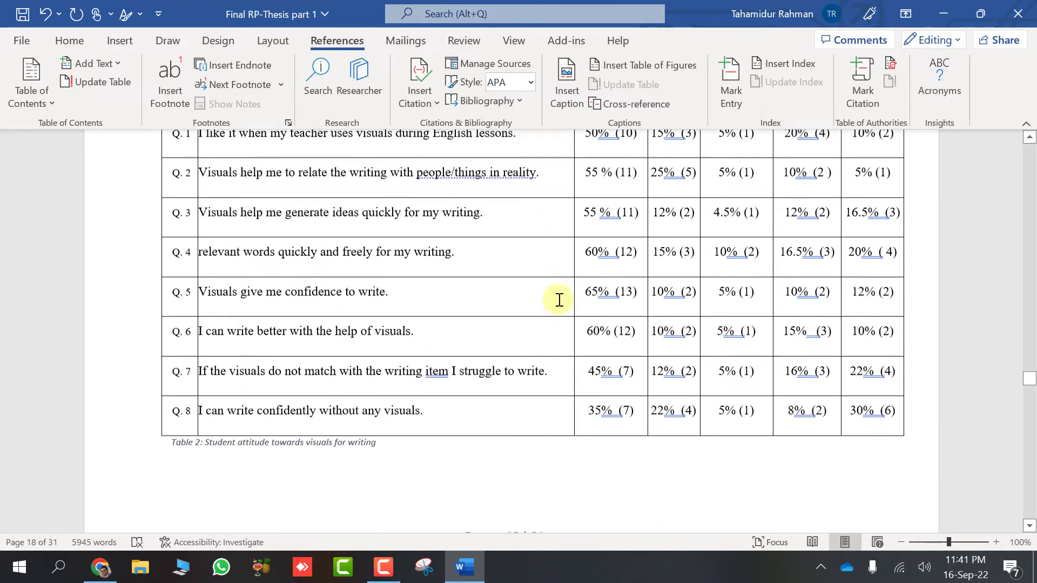
scroll(559, 299, down, 1)
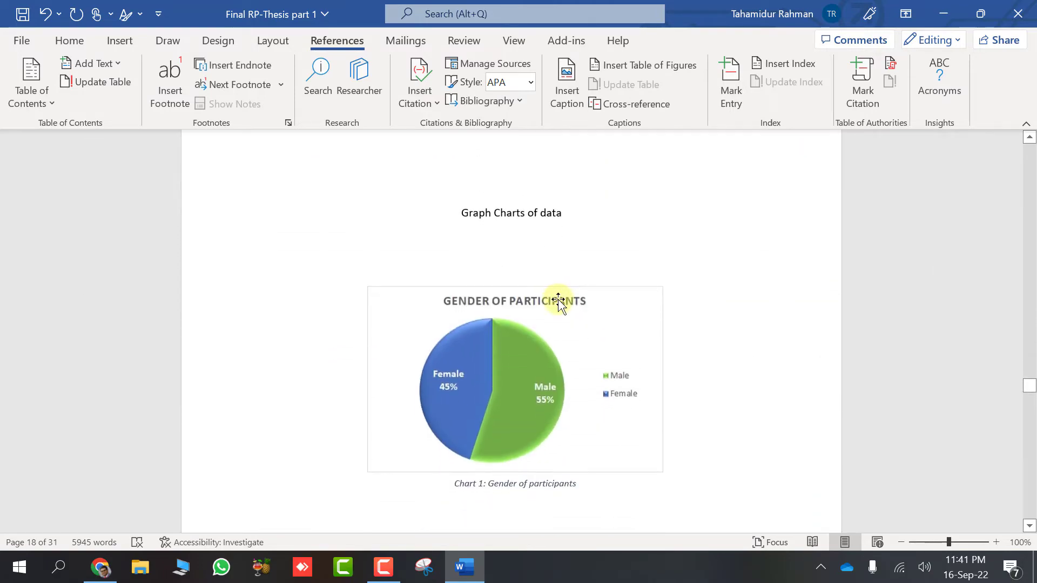
scroll(559, 302, down, 10)
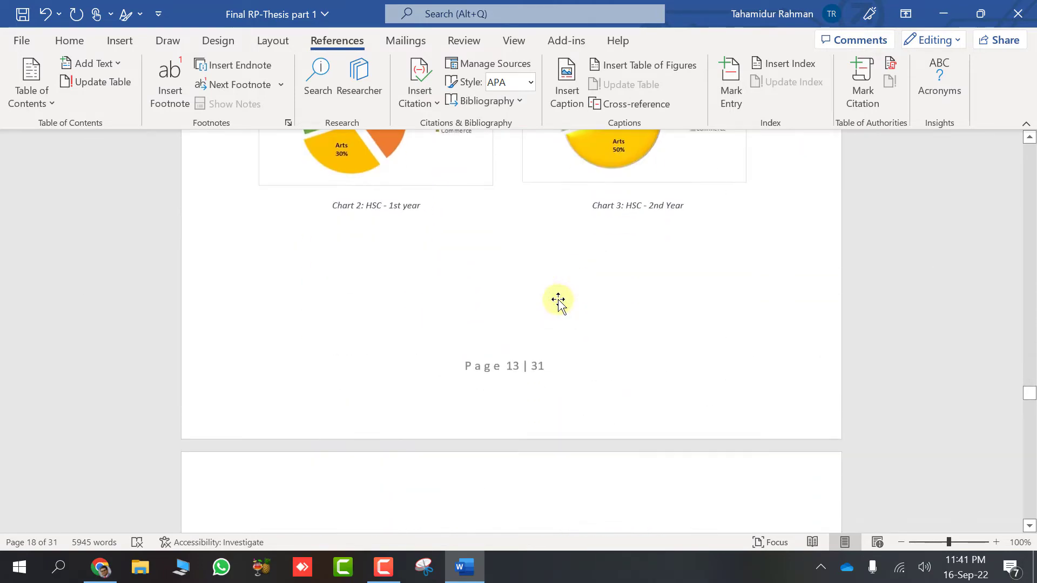
scroll(559, 302, up, 13)
scroll(559, 301, up, 20)
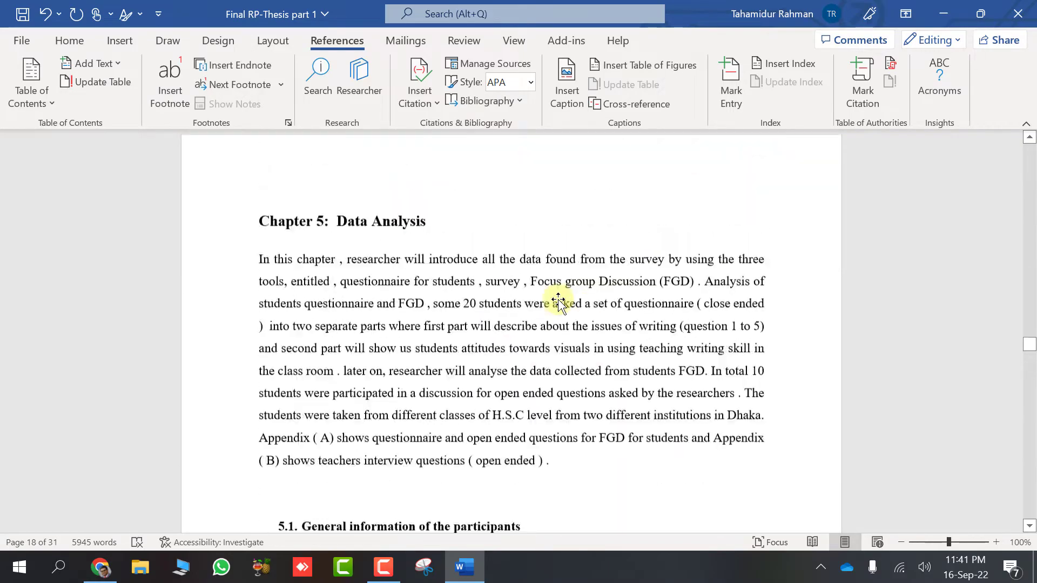
Step: Insert a table of figures for the Chart captions on the page after the Contents table, before Chapter 1
scroll(559, 301, up, 20)
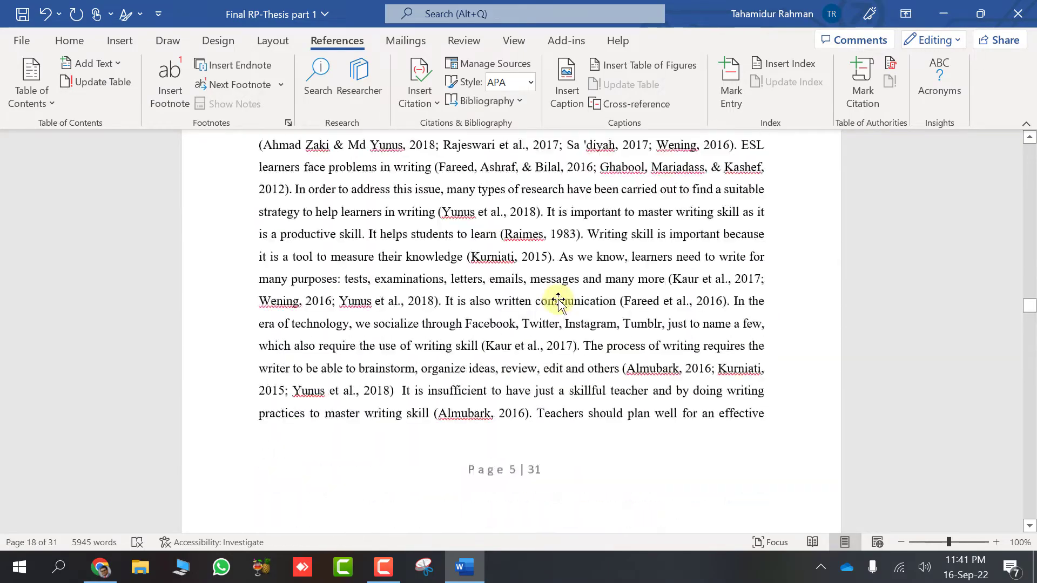
scroll(559, 302, up, 20)
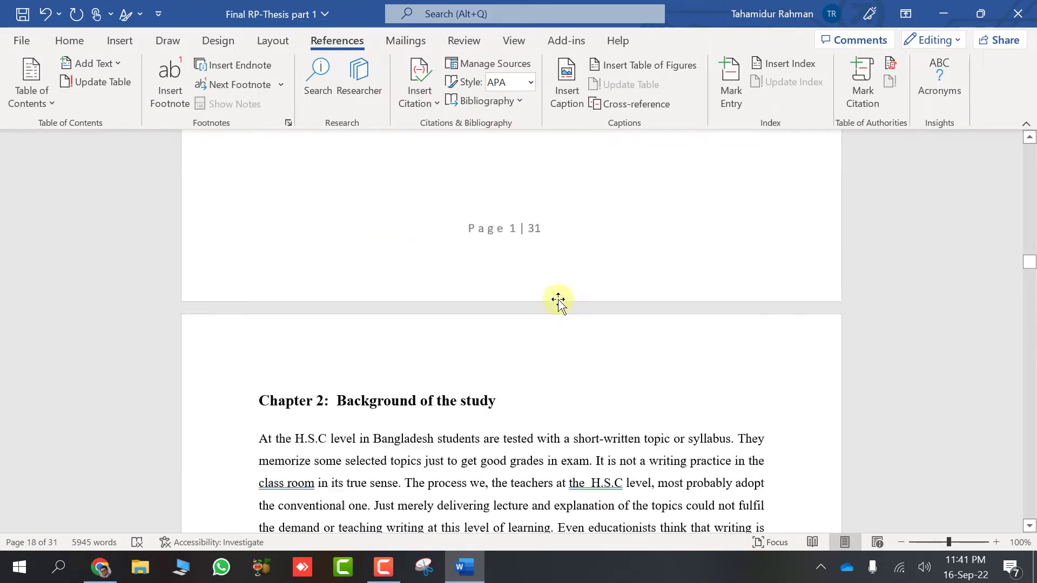
scroll(559, 301, up, 5)
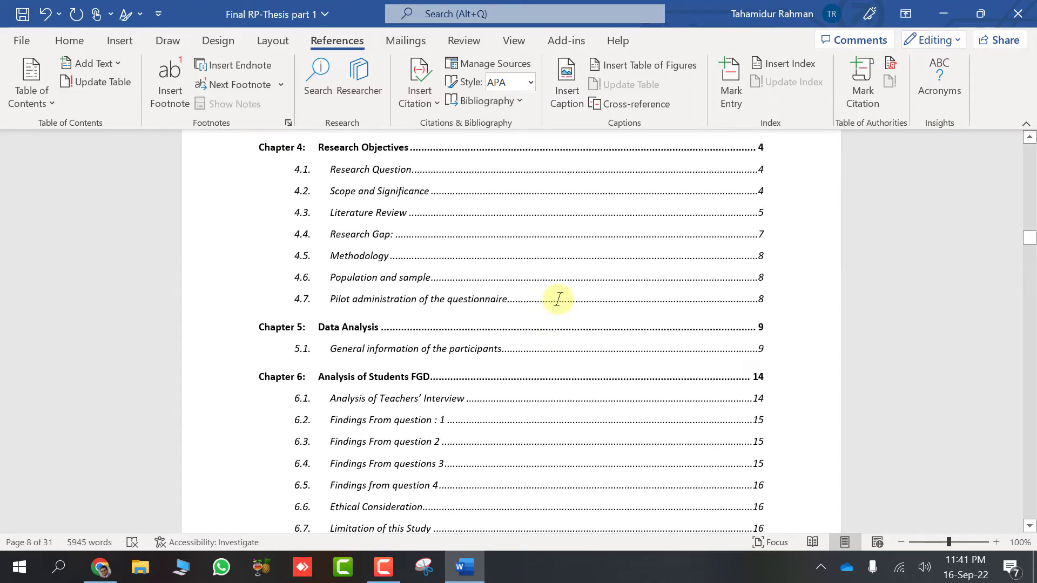
scroll(558, 298, down, 10)
scroll(558, 299, up, 2)
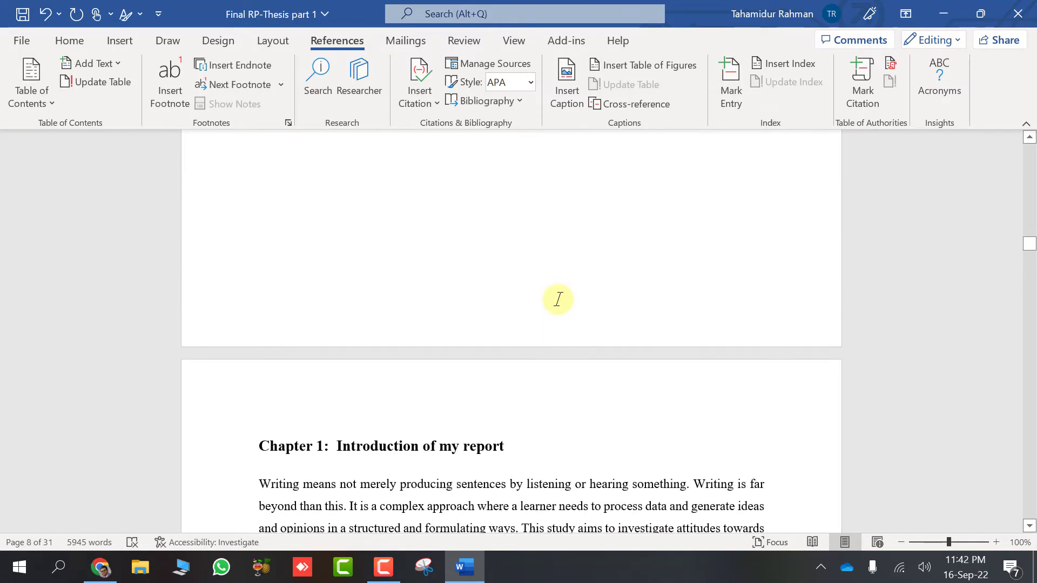
scroll(558, 299, up, 2)
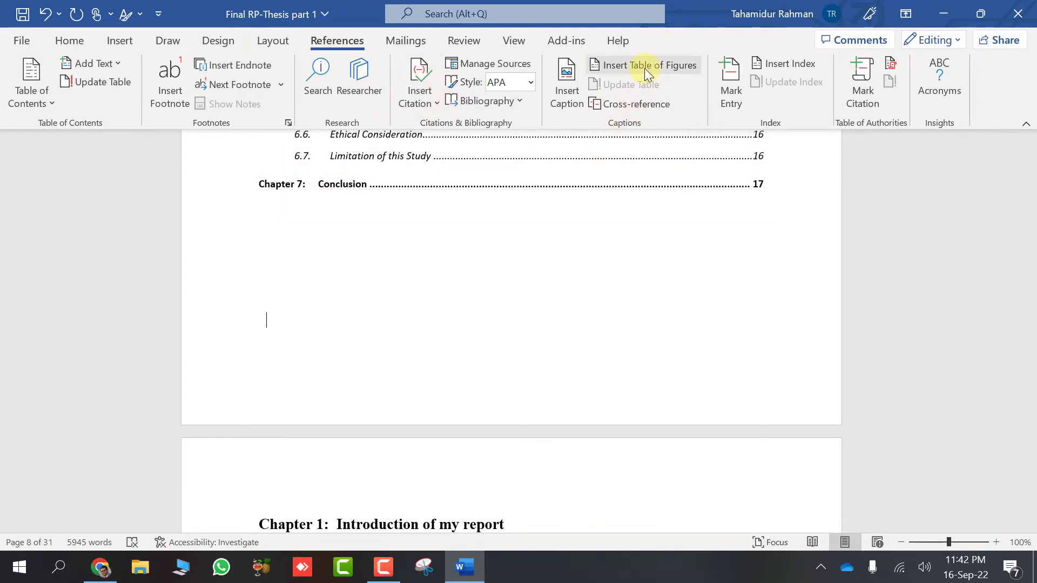
click(643, 68)
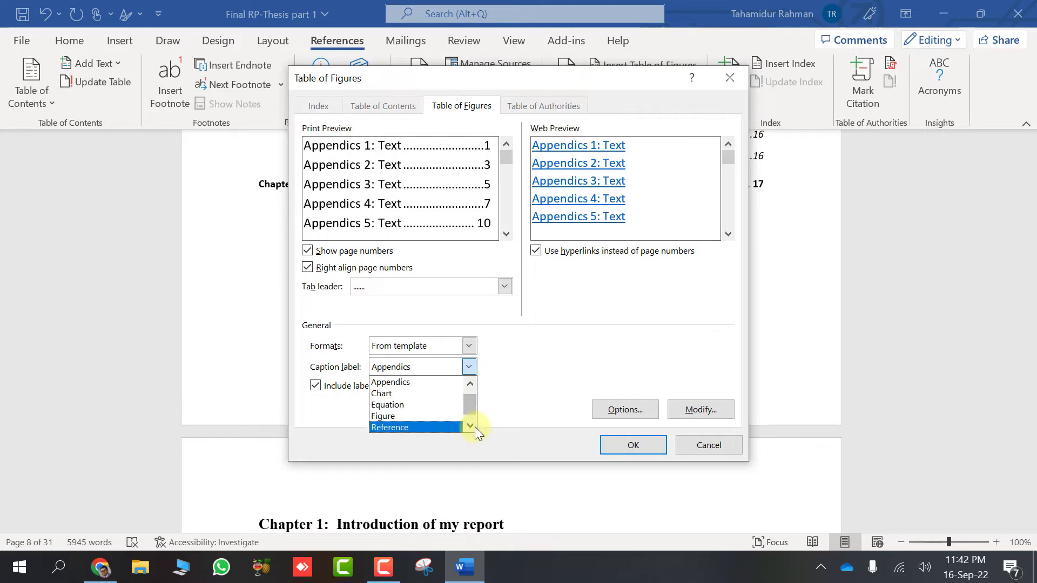
click(475, 425)
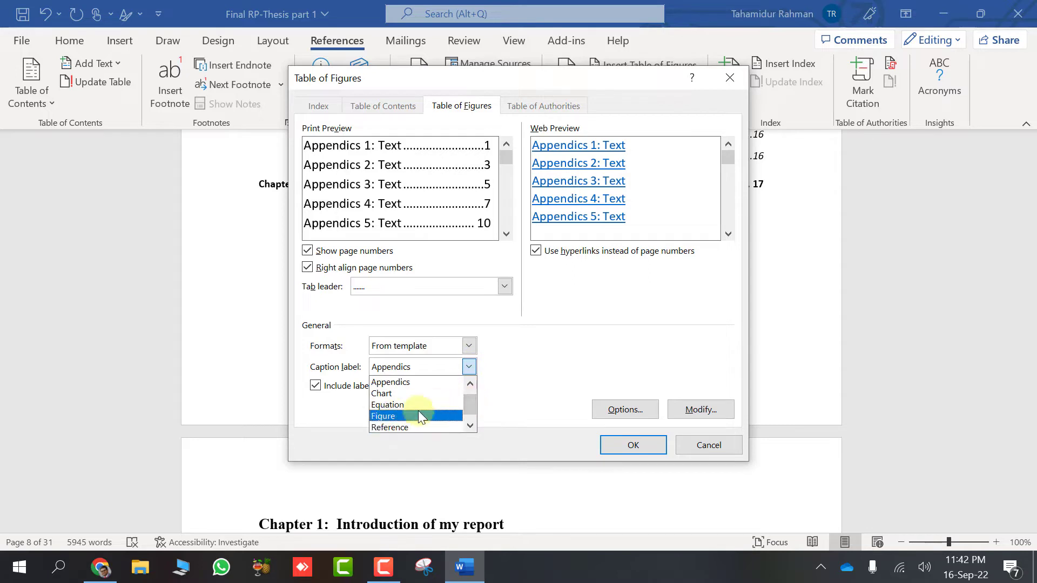
scroll(443, 403, up, 1)
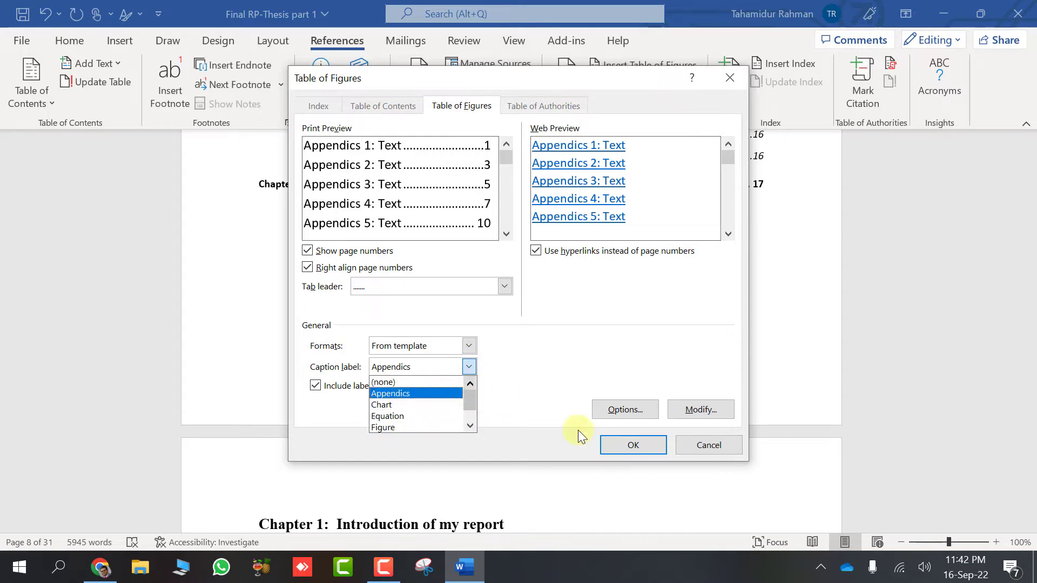
click(414, 405)
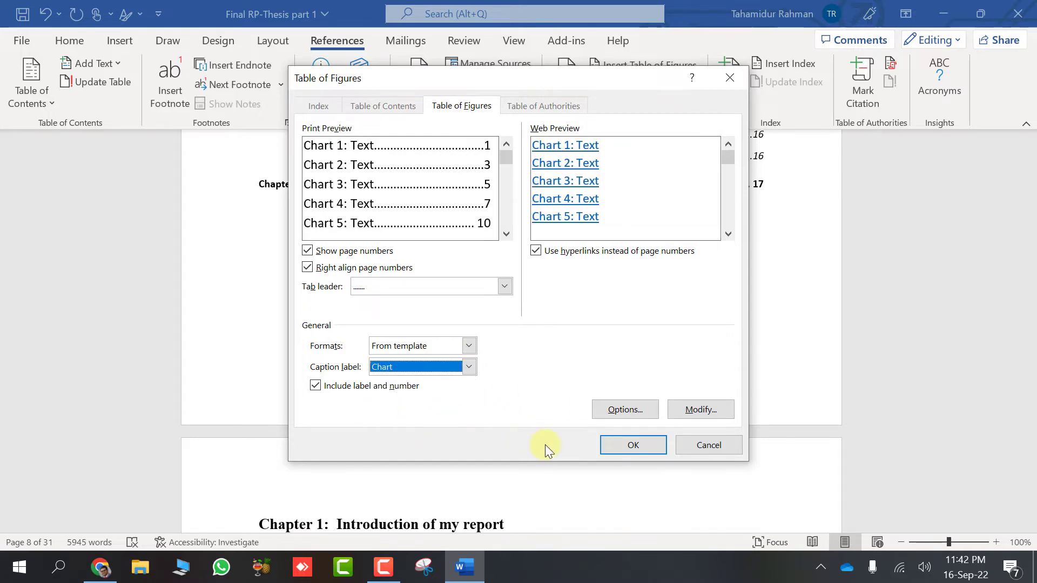
click(634, 446)
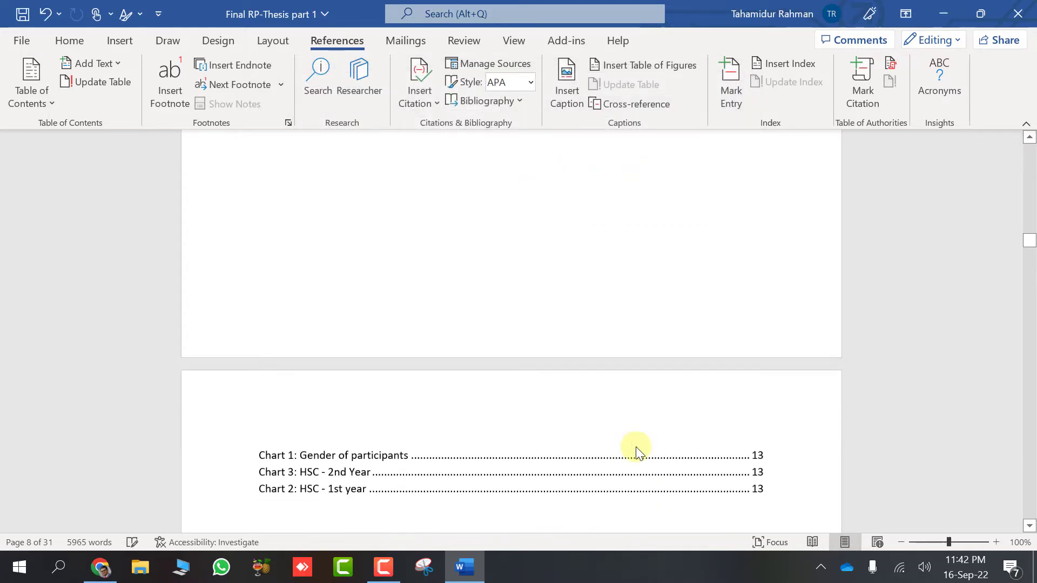
Step: Insert a table of figures for the Table captions below the list of charts
scroll(636, 446, down, 3)
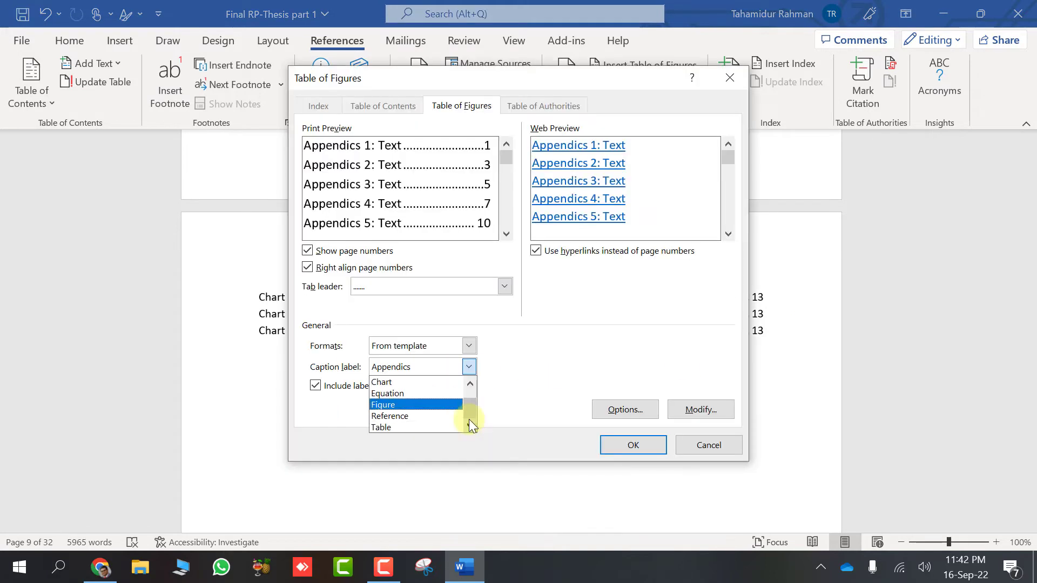
click(427, 426)
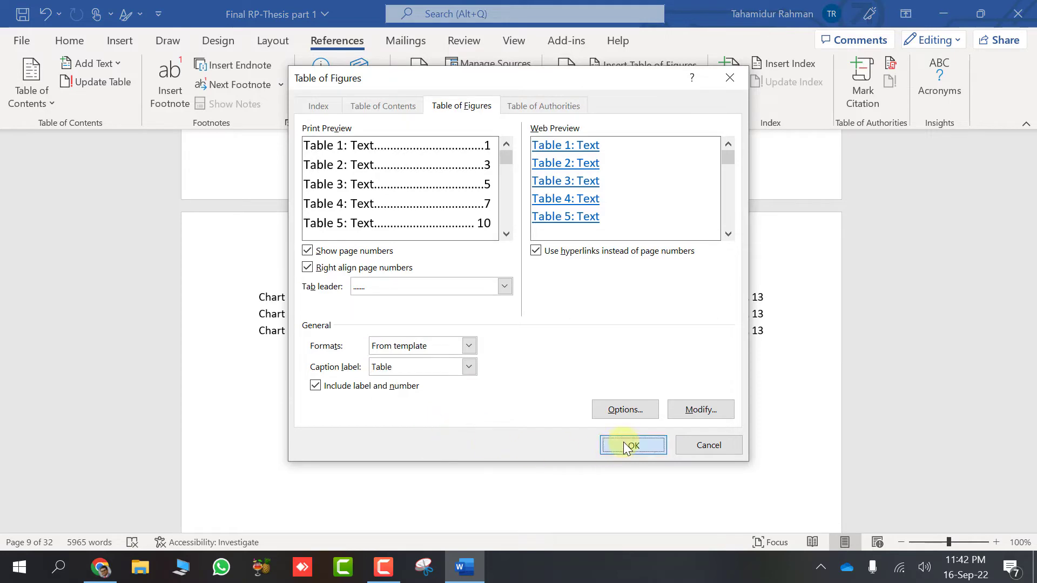
click(631, 446)
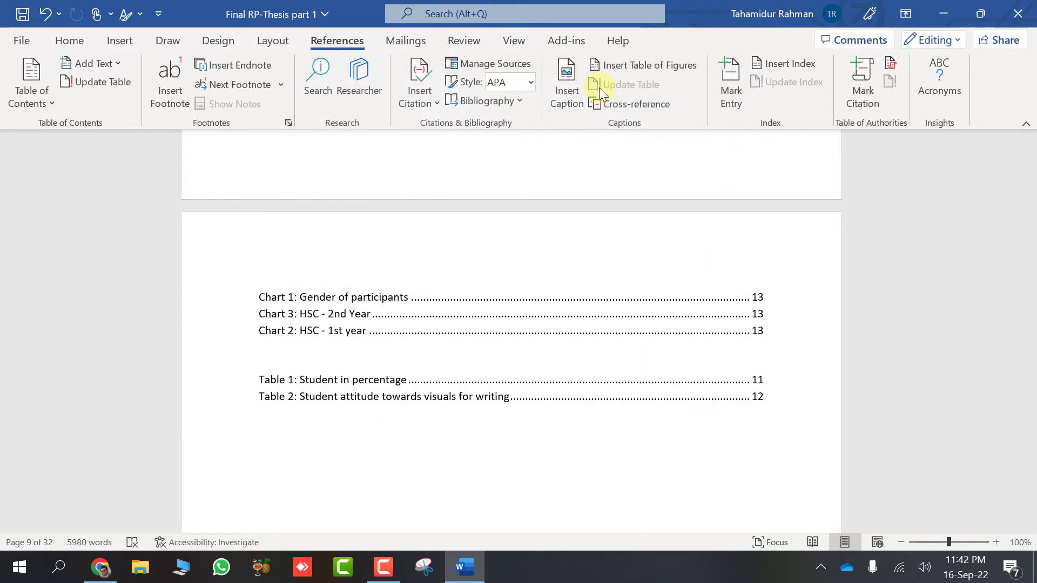
Step: Insert a table of figures using the Reference caption label below the list of tables
click(601, 72)
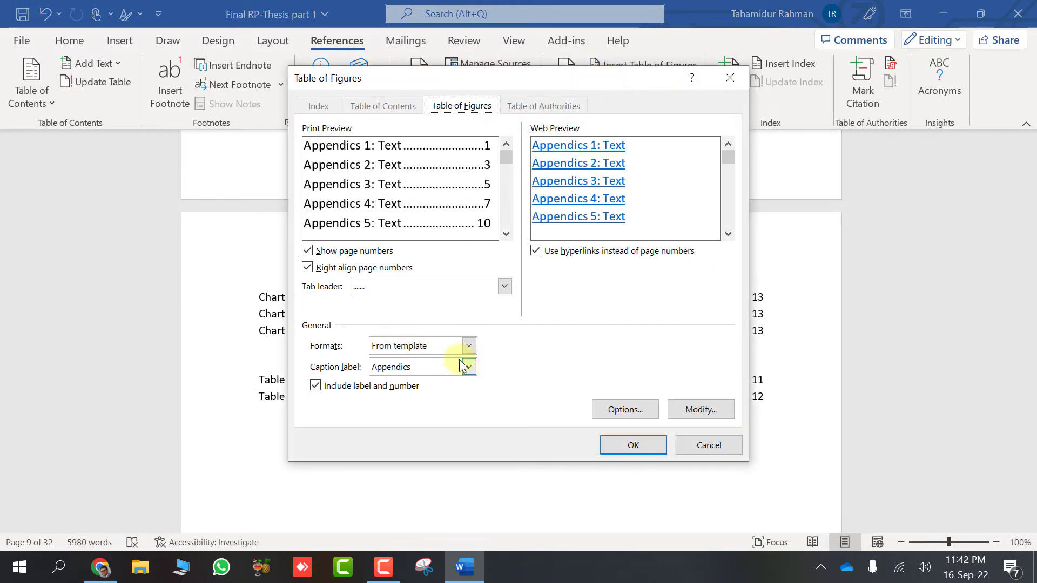
click(469, 368)
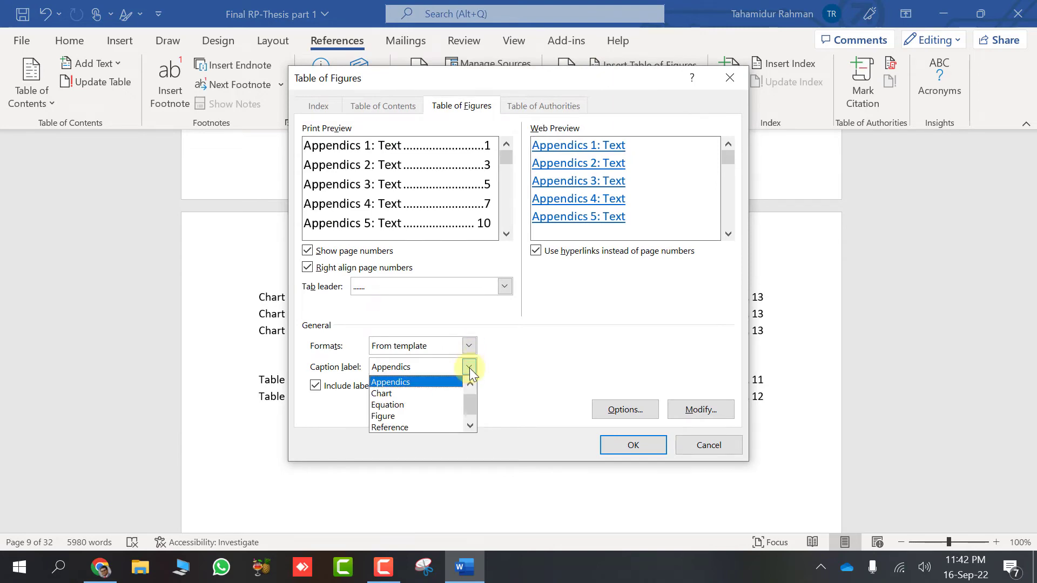
click(448, 428)
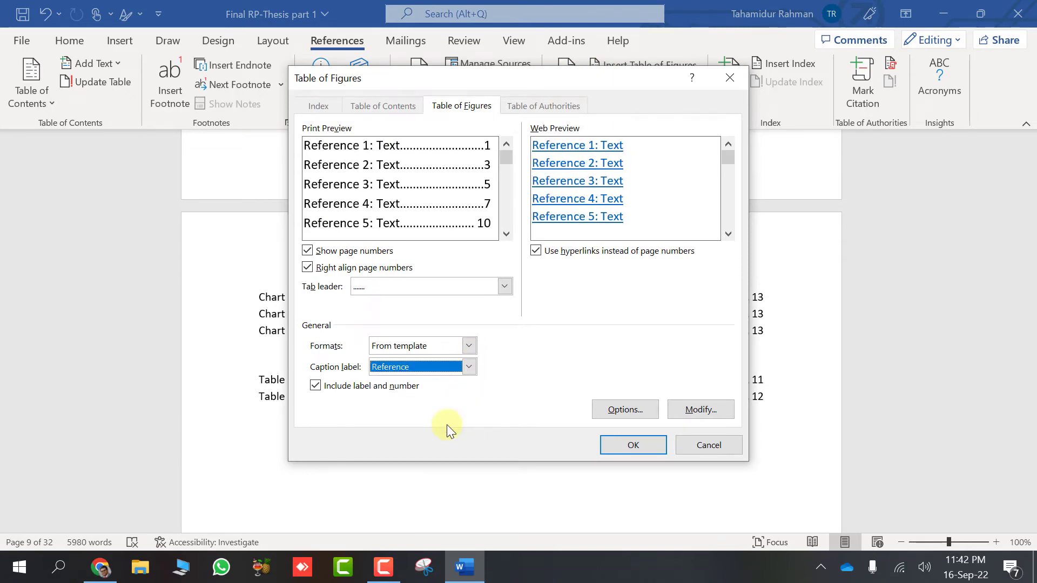
click(621, 446)
Step: Insert a table of figures using the Appendics caption label below the list of references
scroll(567, 432, down, 3)
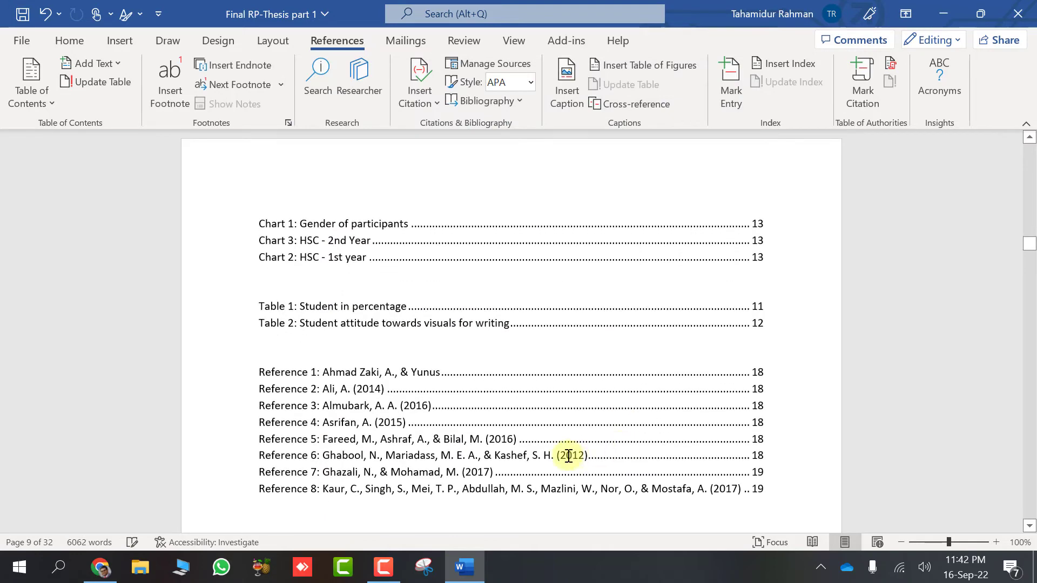
scroll(561, 454, down, 3)
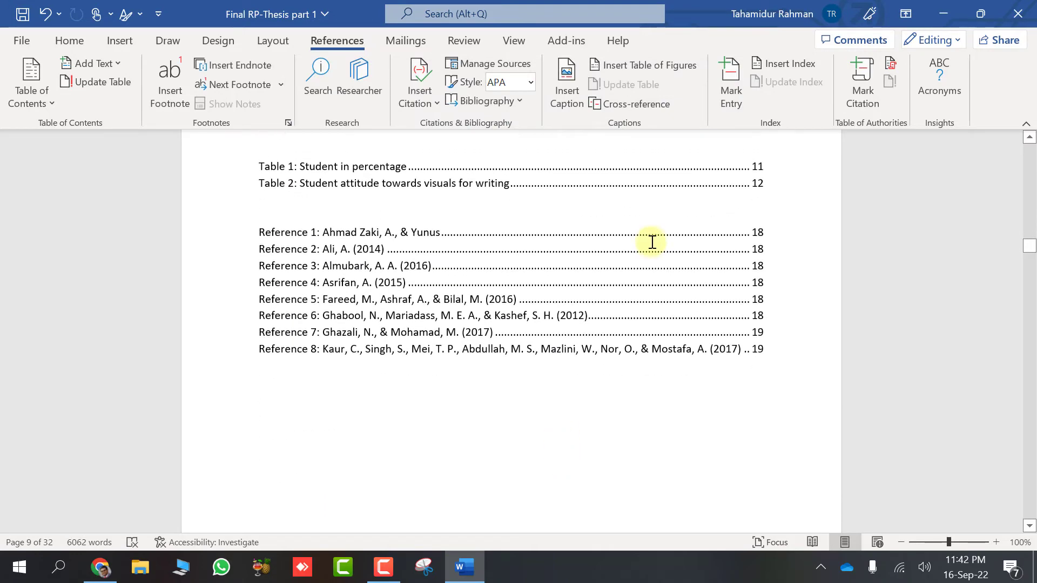
click(653, 67)
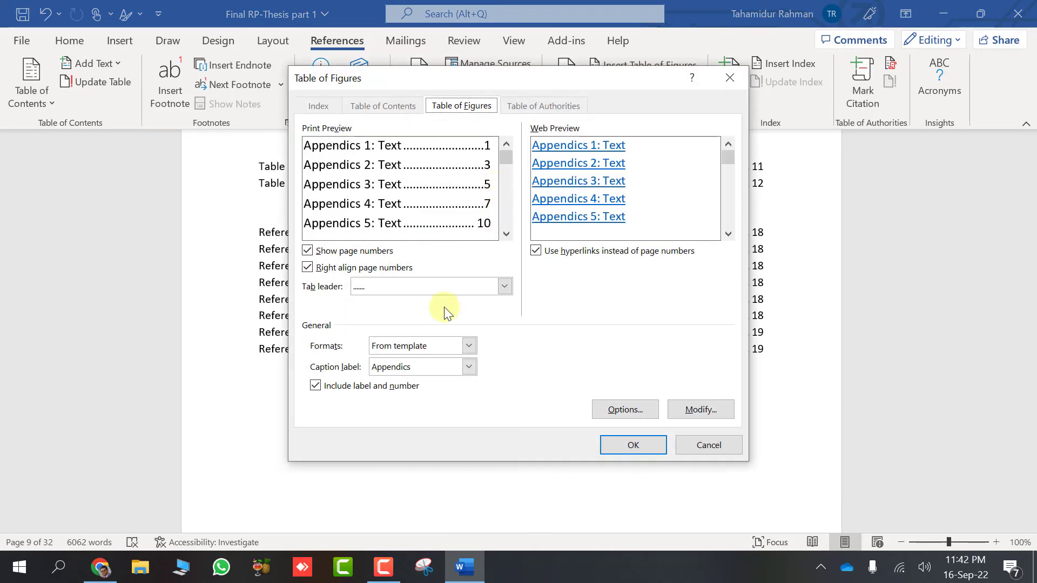
click(463, 373)
click(463, 372)
click(614, 445)
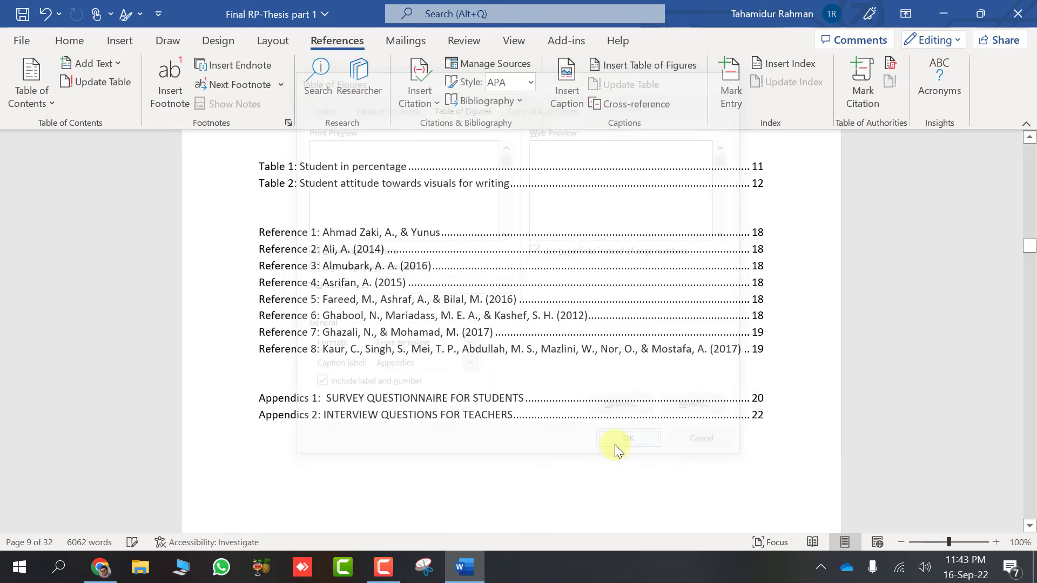
Step: Review the Contents table and the inserted lists of charts, tables, references and appendices with their page numbers
scroll(535, 431, up, 3)
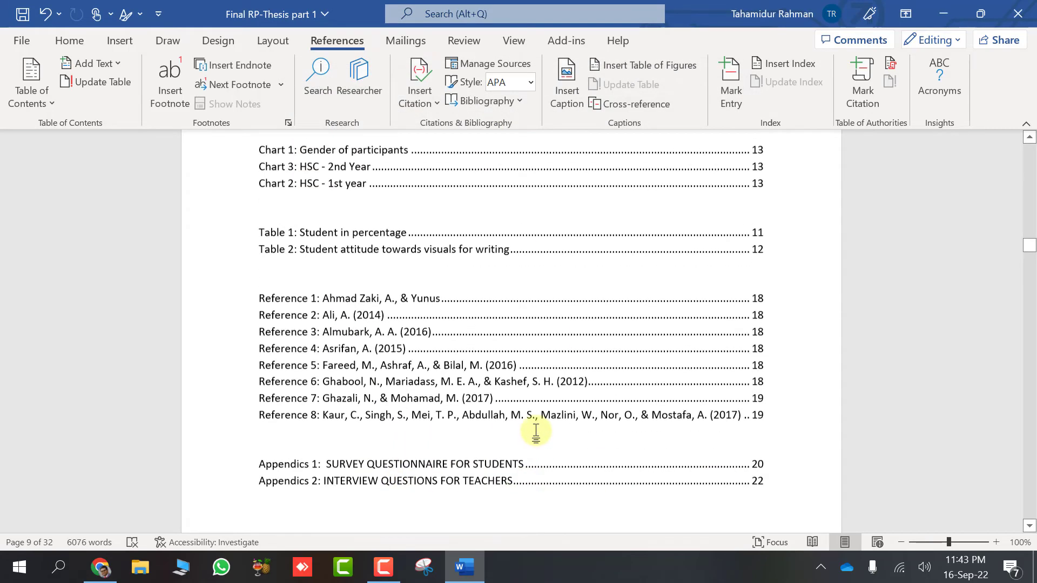
scroll(535, 430, up, 10)
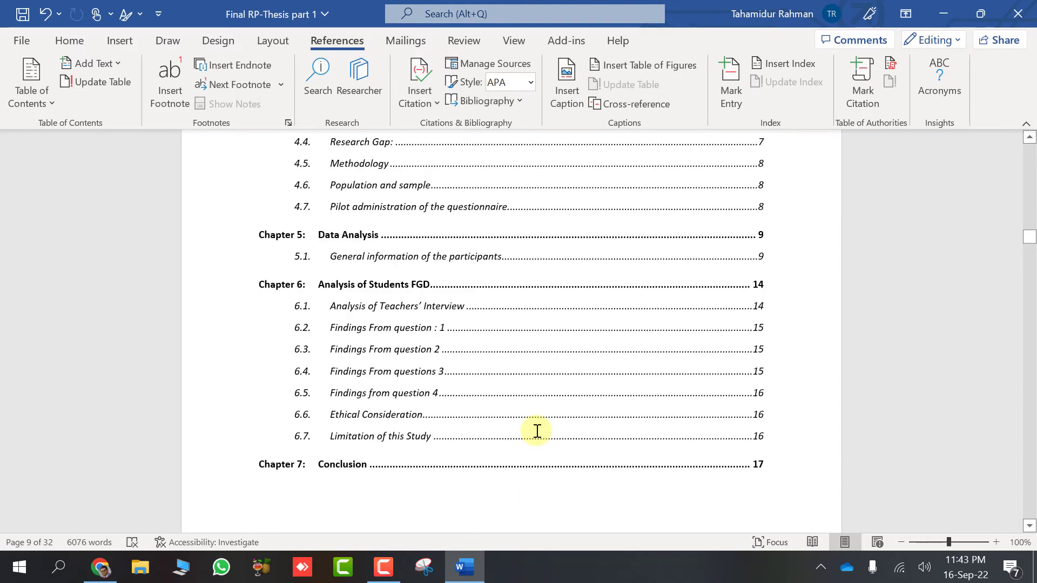
scroll(537, 431, up, 3)
scroll(536, 430, down, 8)
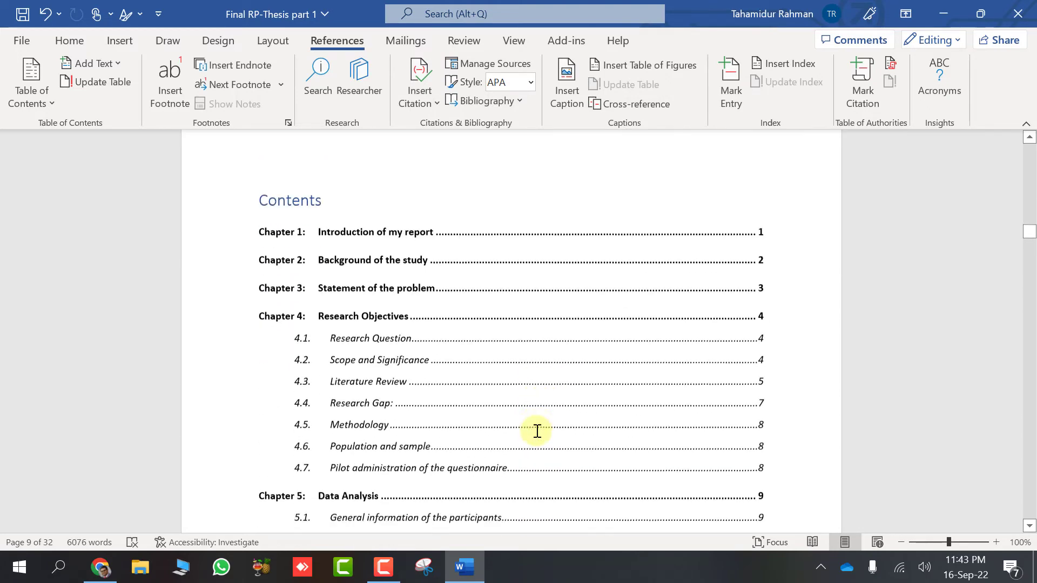
scroll(537, 430, down, 12)
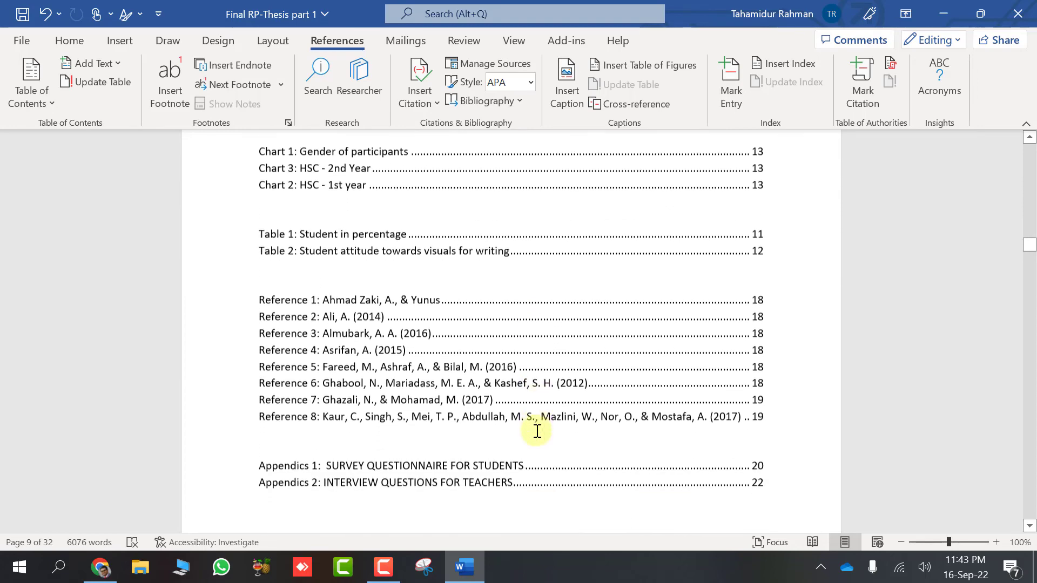
scroll(537, 430, down, 1)
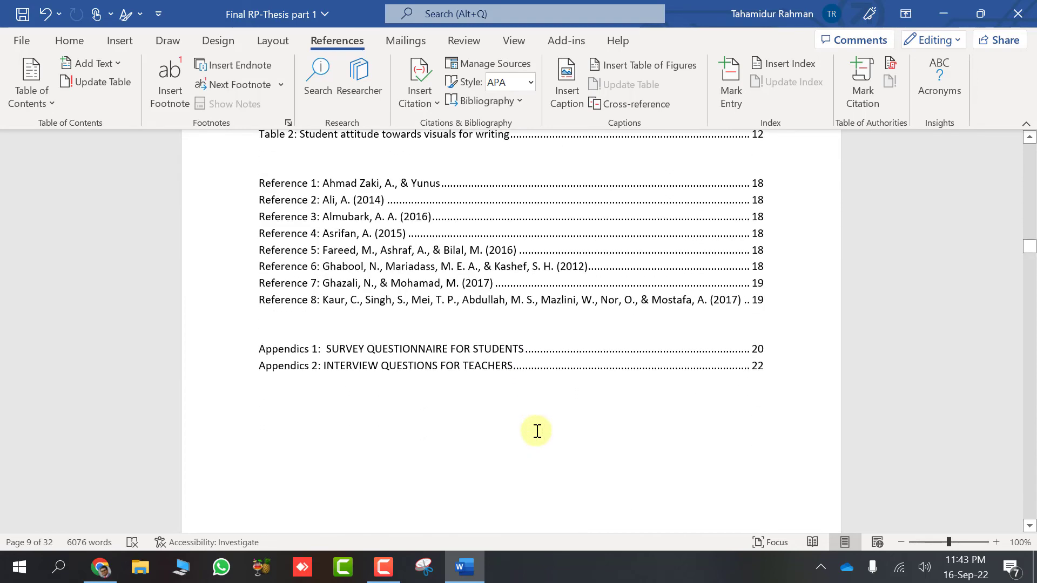
scroll(537, 431, up, 3)
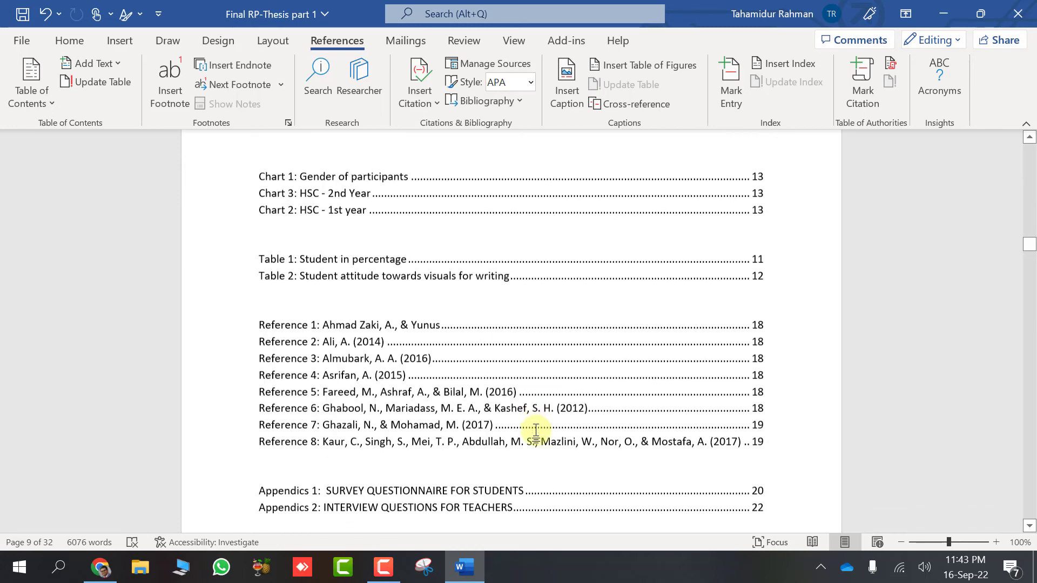
scroll(537, 430, down, 3)
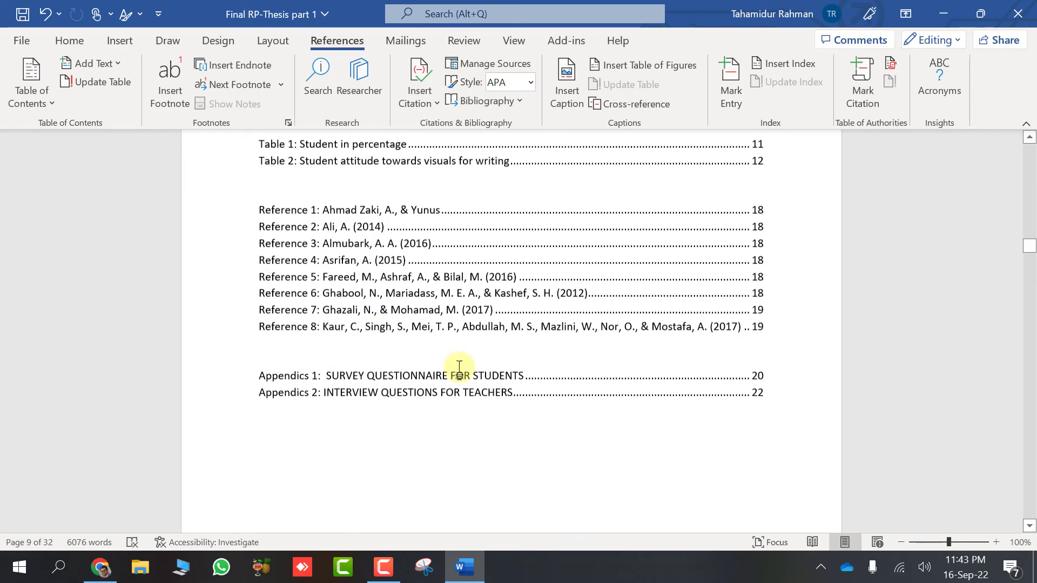
click(70, 43)
scroll(473, 362, down, 8)
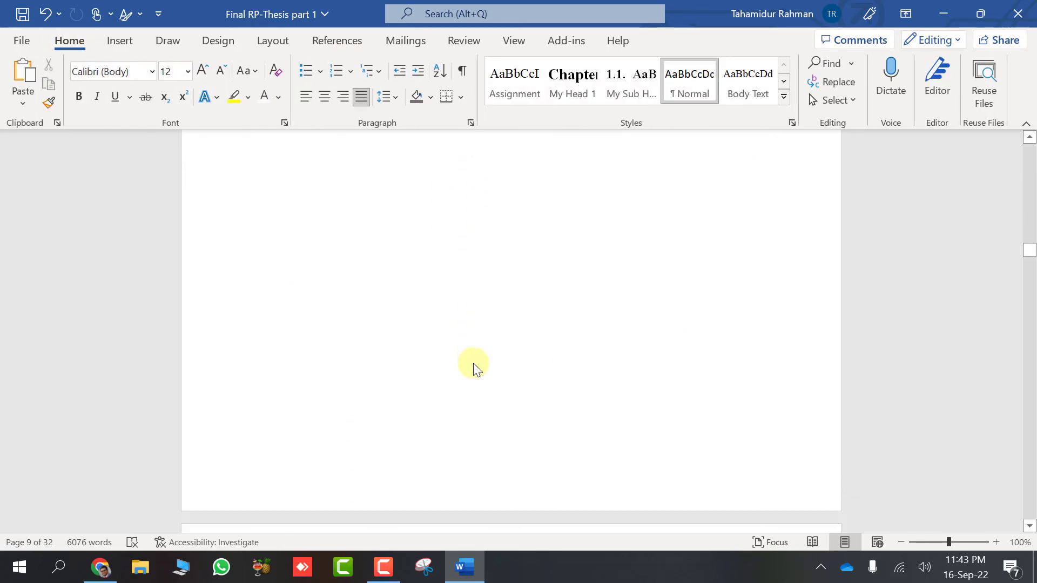
scroll(473, 363, down, 5)
scroll(473, 363, up, 8)
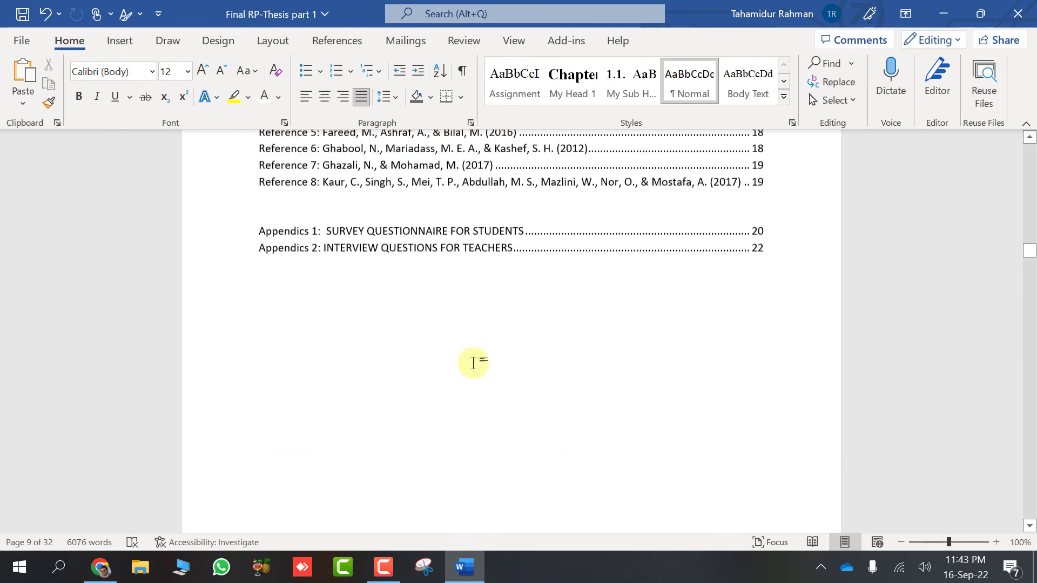